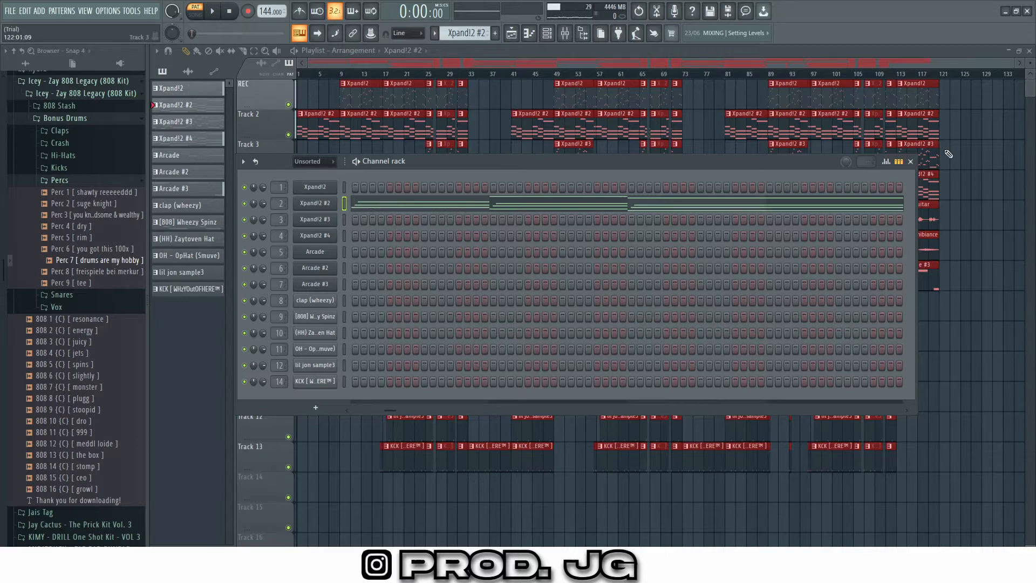
Open the Xpand!2 #2 chord instrument from the channel rack to check its Vibraphone preset, then close it
{"action": "left_click", "coordinate": [910, 162]}
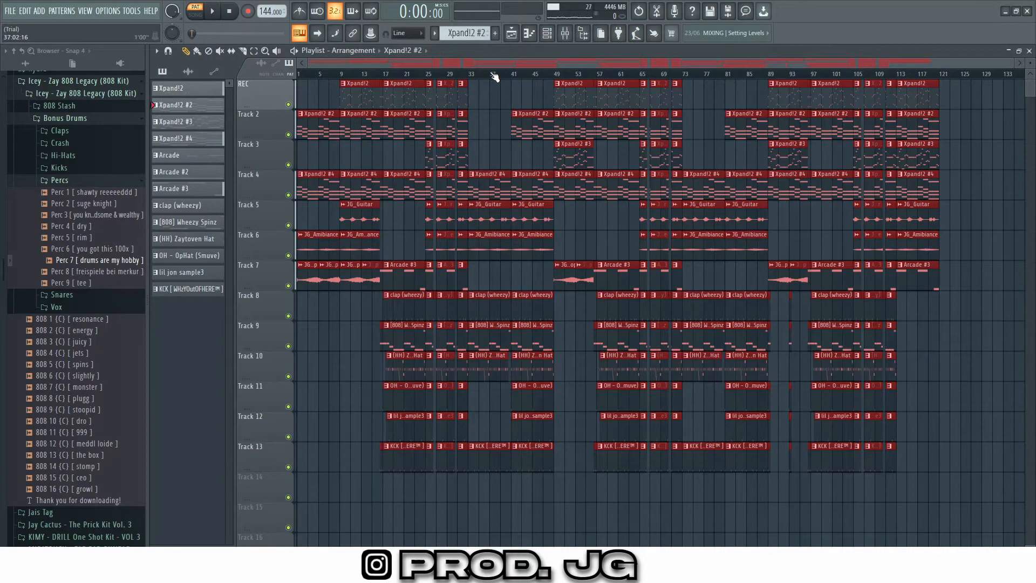
{"action": "left_click", "coordinate": [547, 34]}
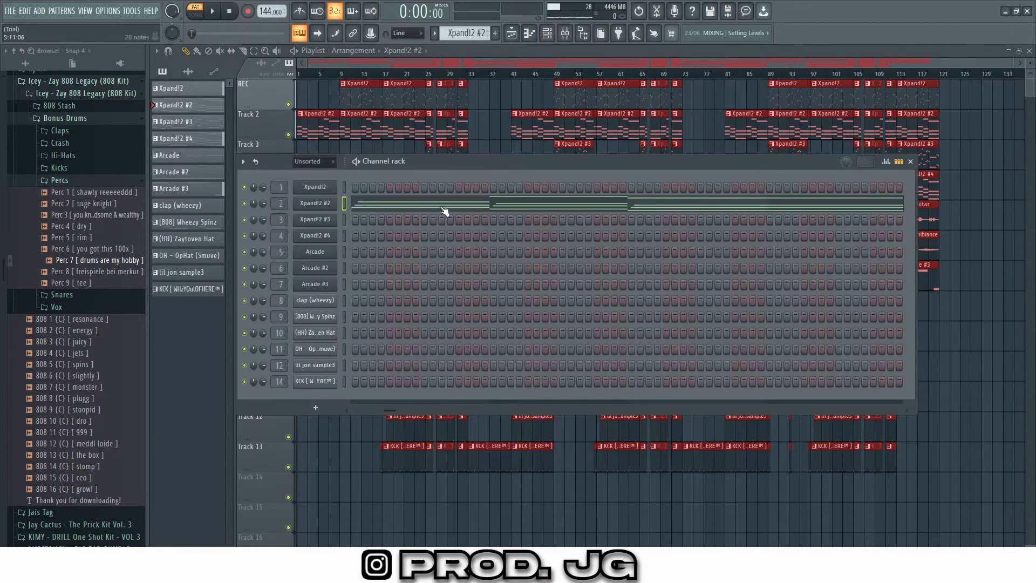
{"action": "left_click", "coordinate": [321, 204]}
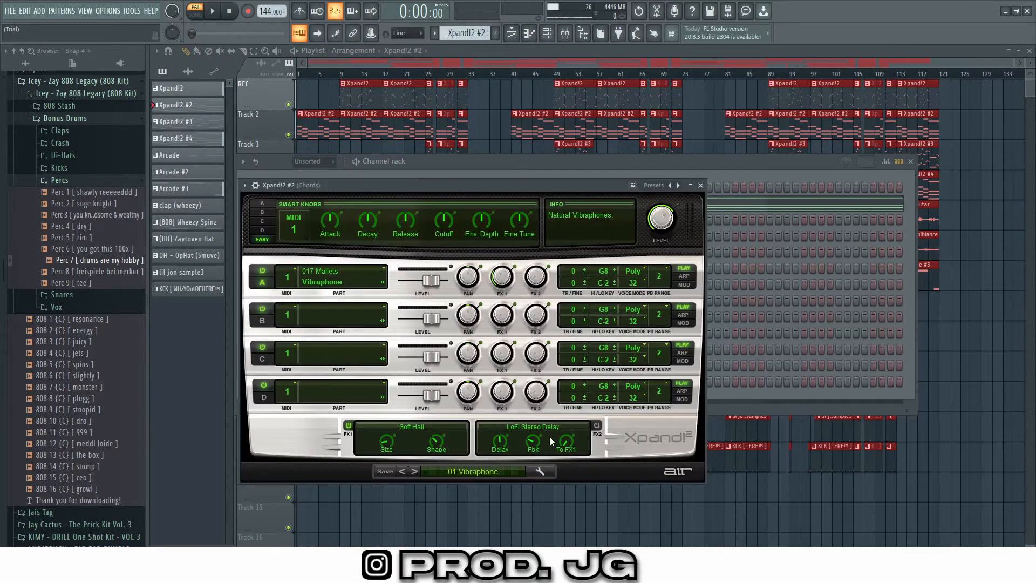
{"action": "left_click", "coordinate": [698, 186]}
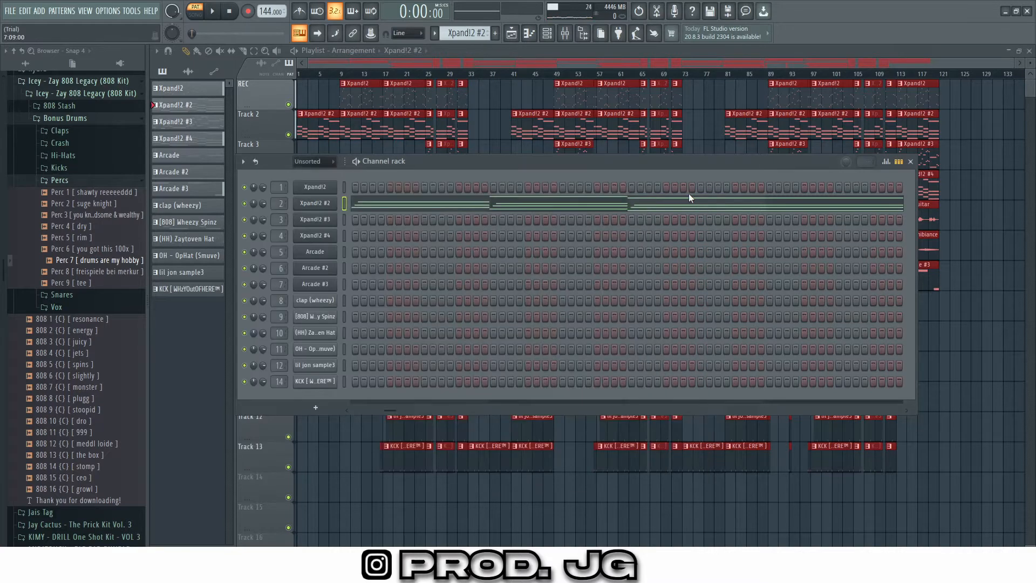
Open the Xpand!2 #2 pattern in the piano roll and examine the chord notes
{"action": "left_click", "coordinate": [661, 210]}
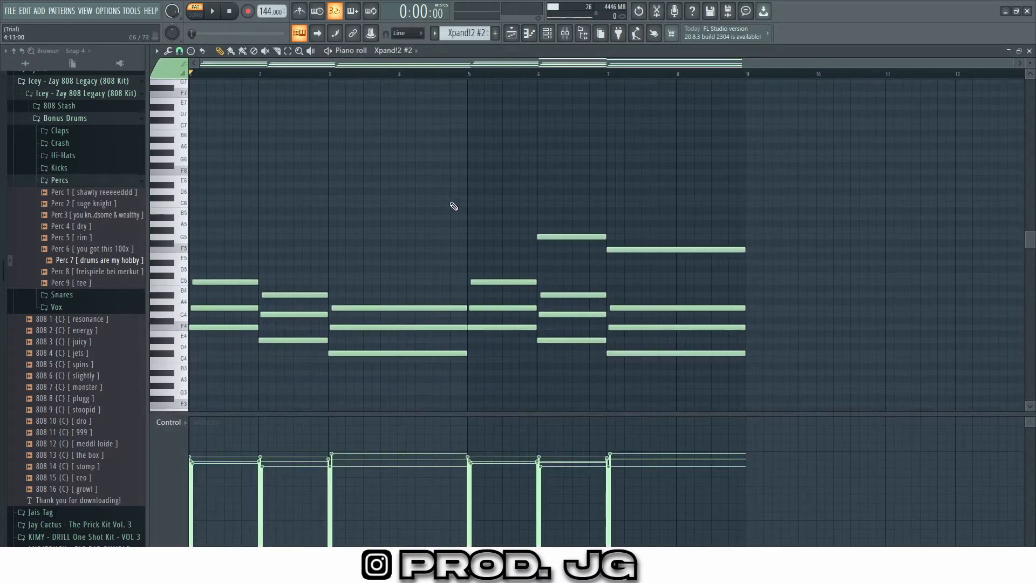
{"action": "scroll", "coordinate": [451, 206], "scroll_direction": "down", "scroll_amount": 3}
{"action": "scroll", "coordinate": [418, 203], "scroll_direction": "down", "scroll_amount": 3}
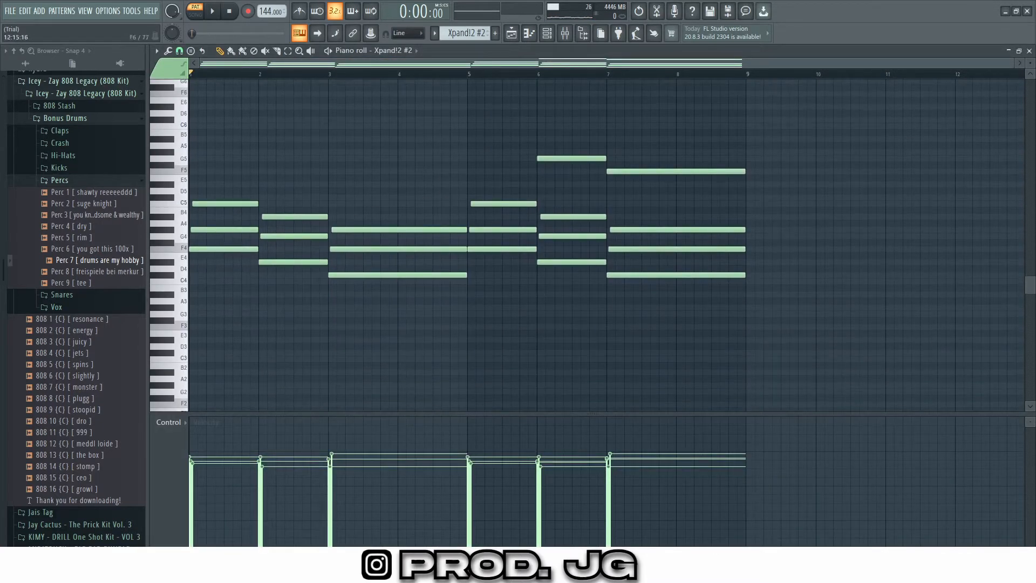
{"action": "left_click_drag", "start_coordinate": [1032, 62], "coordinate": [1032, 70]}
Review the two Fruity Parametric EQ 2 plugins, Fruity Reeverb 2 and Fruity Limiter on the Chords mixer track, closing each after inspection
{"action": "left_click", "coordinate": [565, 34]}
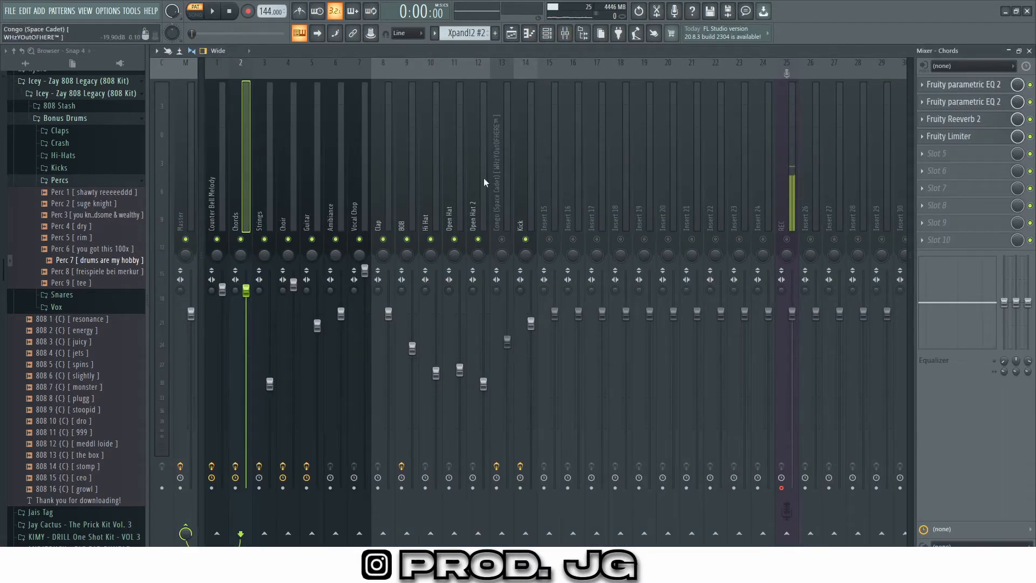
{"action": "left_click", "coordinate": [961, 85]}
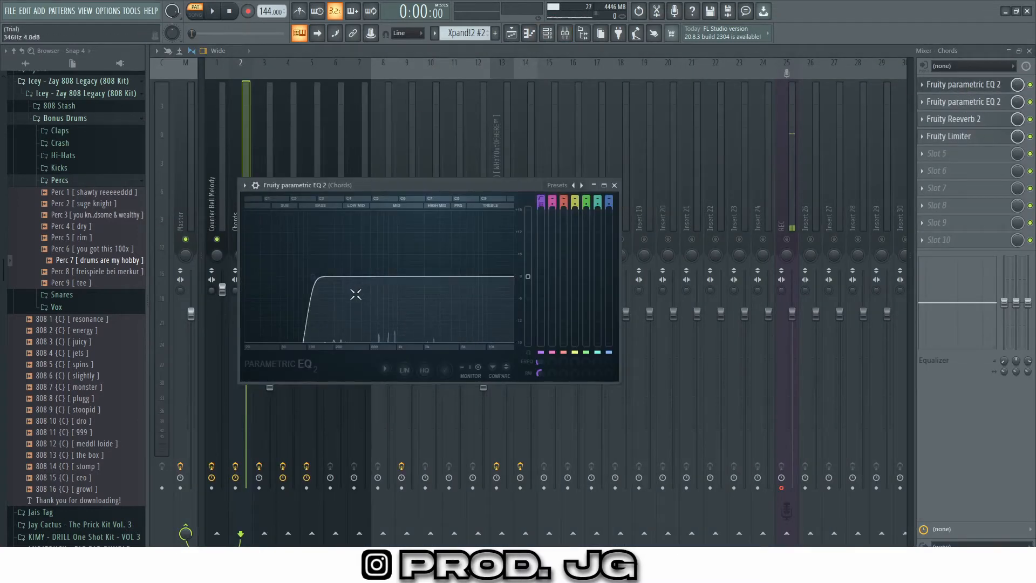
{"action": "left_click", "coordinate": [615, 185]}
{"action": "left_click", "coordinate": [961, 102]}
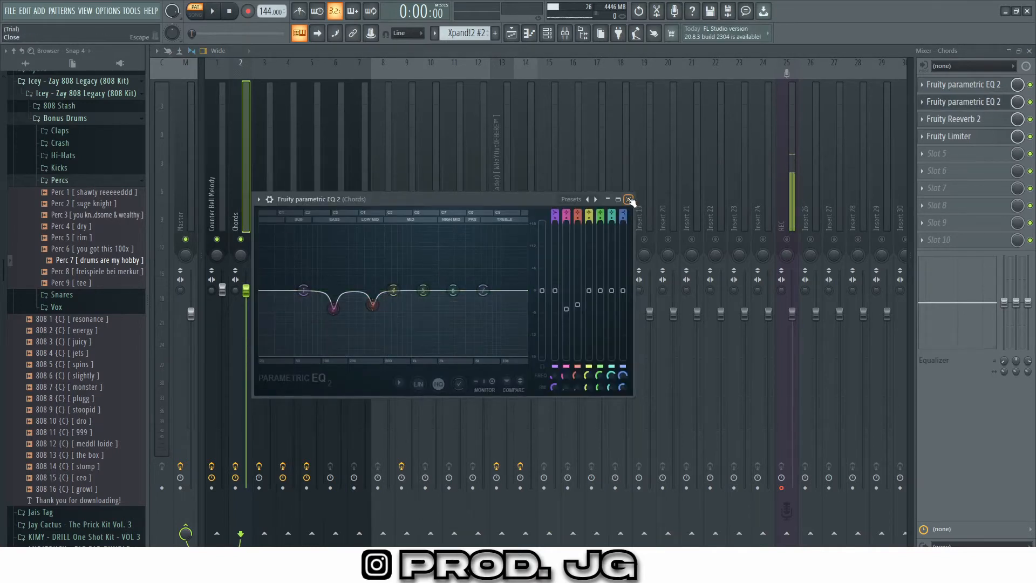
{"action": "left_click", "coordinate": [629, 200]}
{"action": "left_click", "coordinate": [960, 119]}
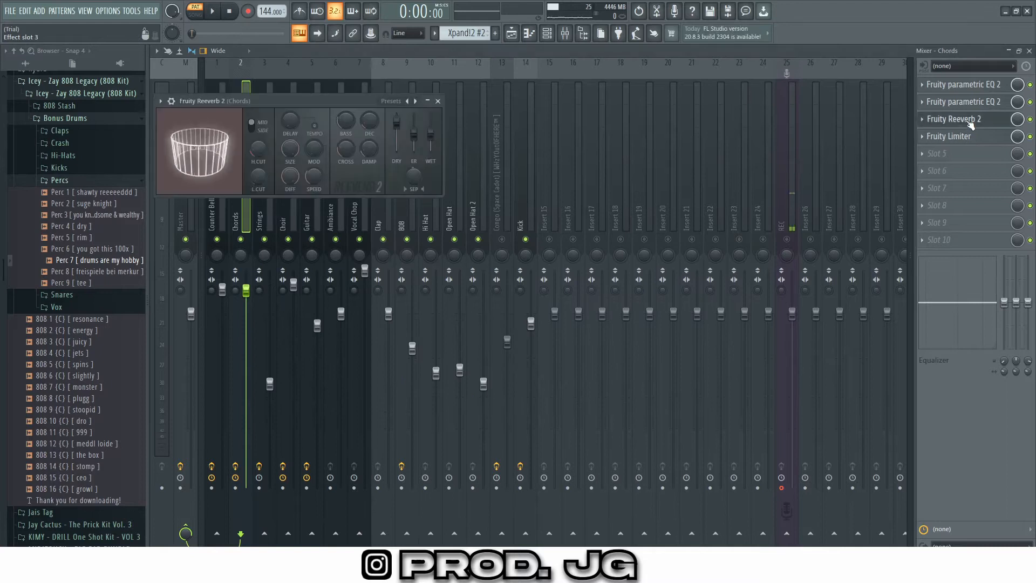
{"action": "left_click", "coordinate": [438, 101]}
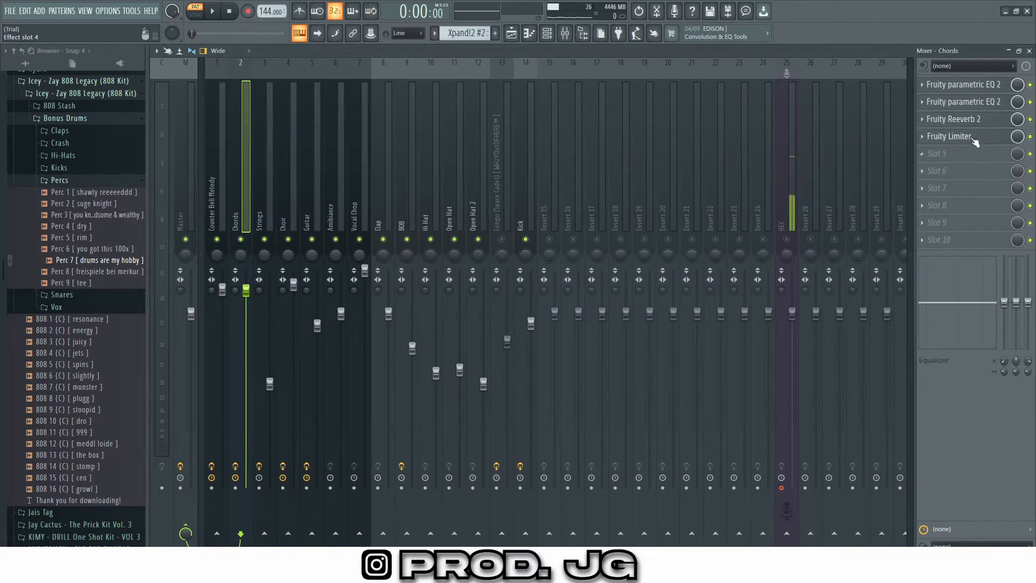
{"action": "left_click", "coordinate": [960, 136]}
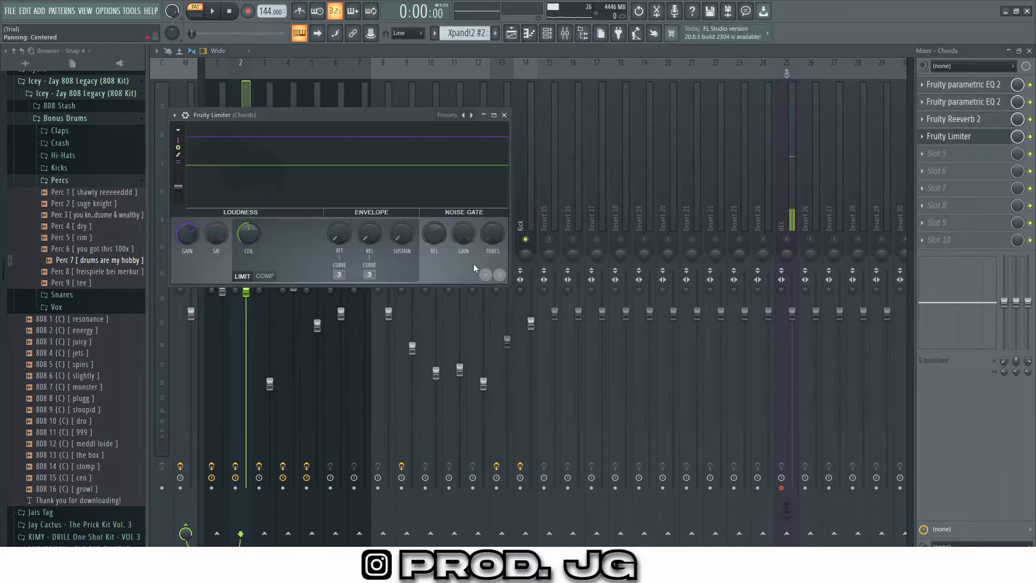
{"action": "left_click", "coordinate": [504, 115]}
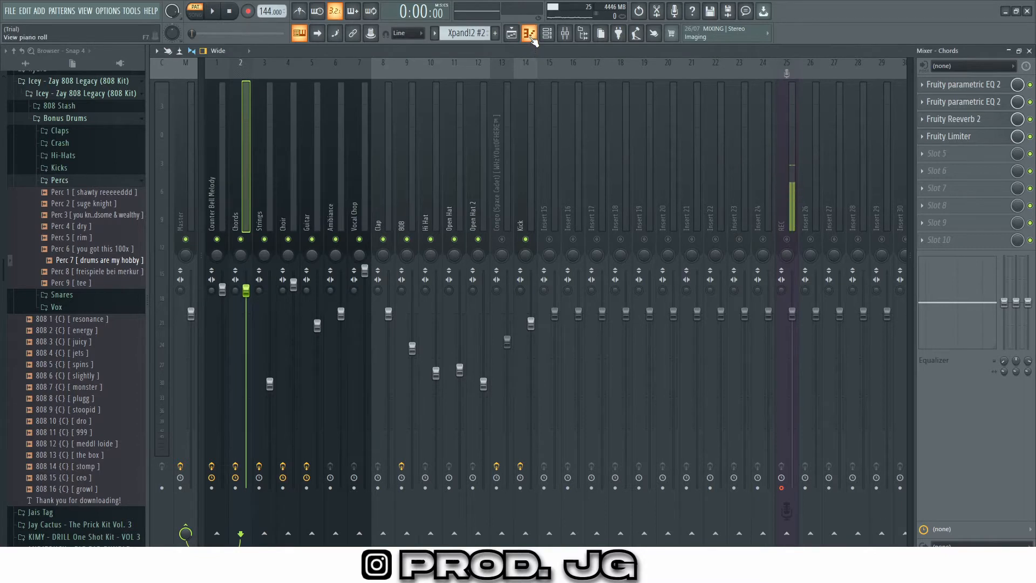
Return to the chords' piano roll and play the pattern with the headphone volume set to 20, stopping playback at the end
{"action": "left_click", "coordinate": [529, 34]}
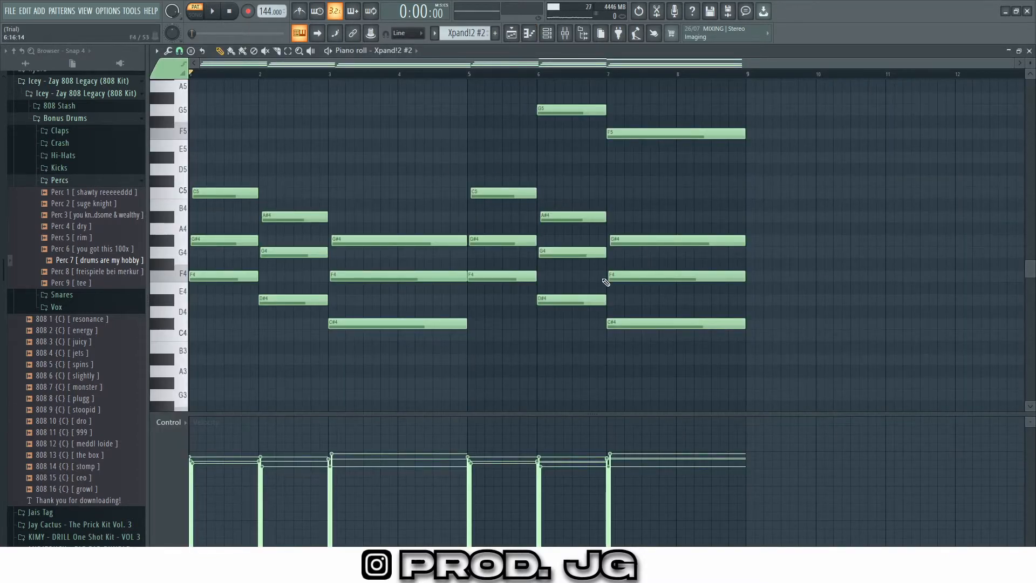
{"action": "scroll", "coordinate": [572, 276], "scroll_direction": "down", "scroll_amount": 1}
{"action": "scroll", "coordinate": [471, 263], "scroll_direction": "up", "scroll_amount": 1}
{"action": "scroll", "coordinate": [471, 263], "scroll_direction": "up", "scroll_amount": 1}
{"action": "scroll", "coordinate": [471, 263], "scroll_direction": "down", "scroll_amount": 2}
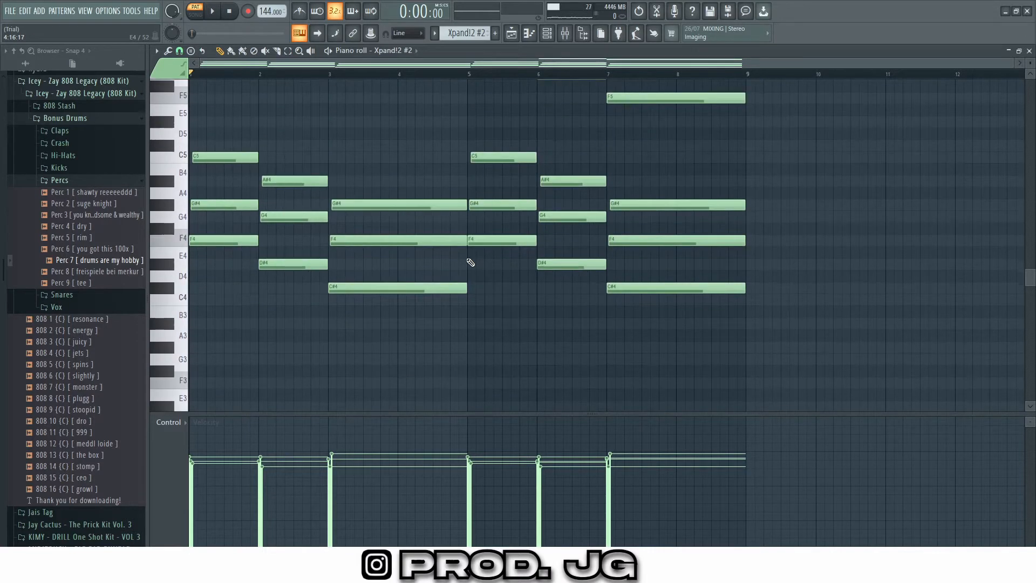
{"action": "scroll", "coordinate": [471, 263], "scroll_direction": "up", "scroll_amount": 1}
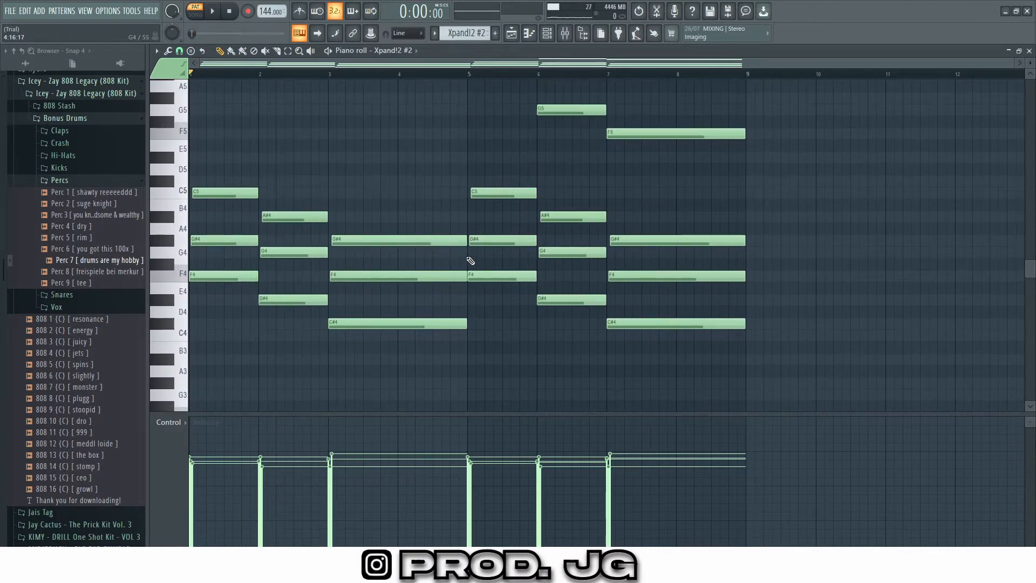
{"action": "key", "text": "space"}
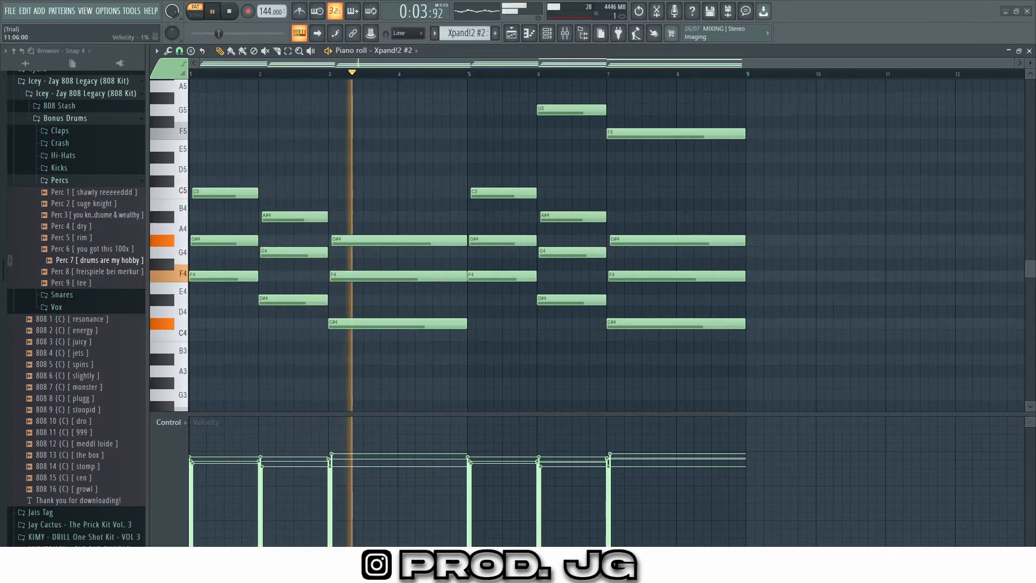
{"action": "left_click_drag", "start_coordinate": [929, 537], "coordinate": [869, 541]}
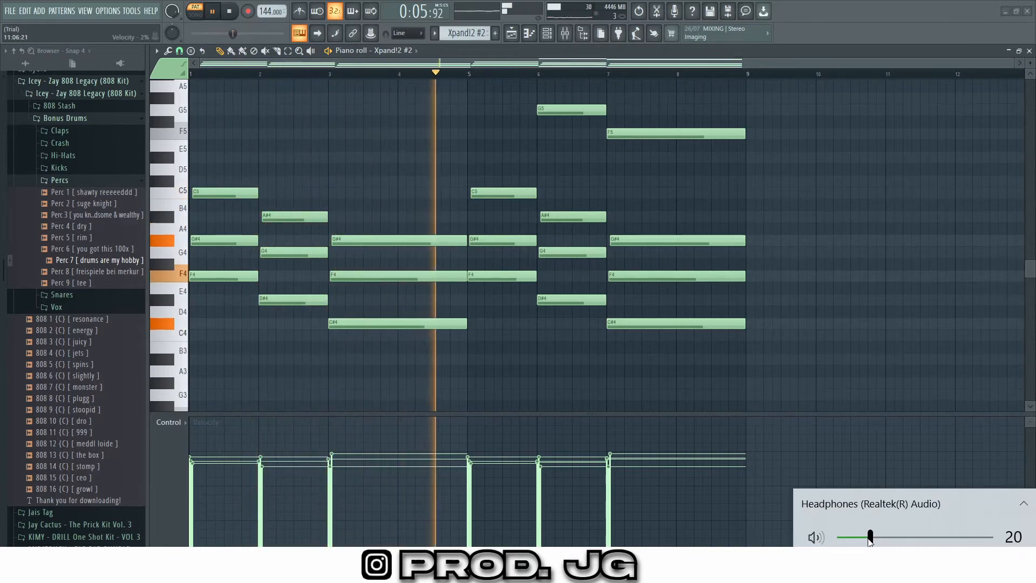
{"action": "left_click", "coordinate": [844, 378]}
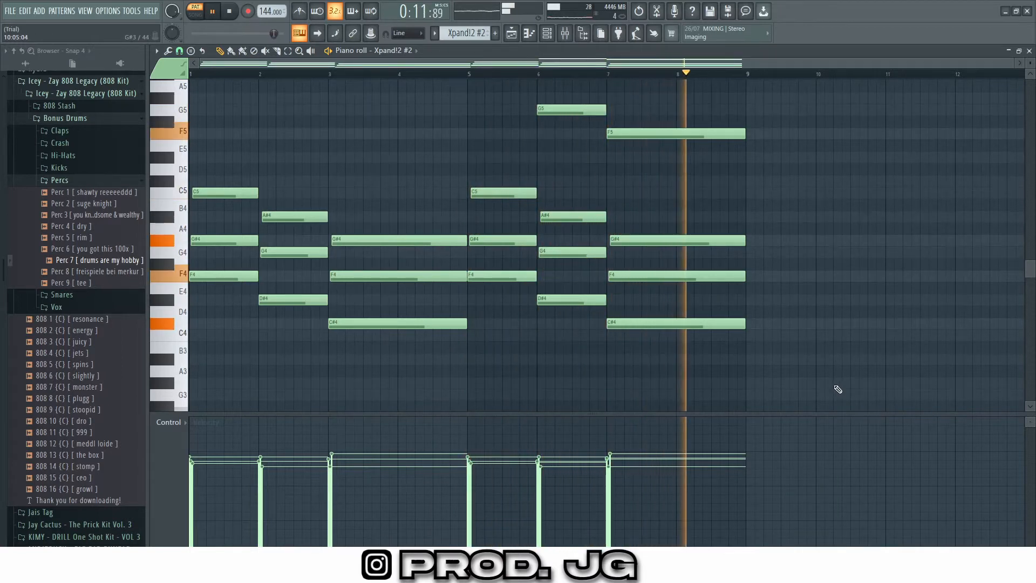
{"action": "key", "text": "space"}
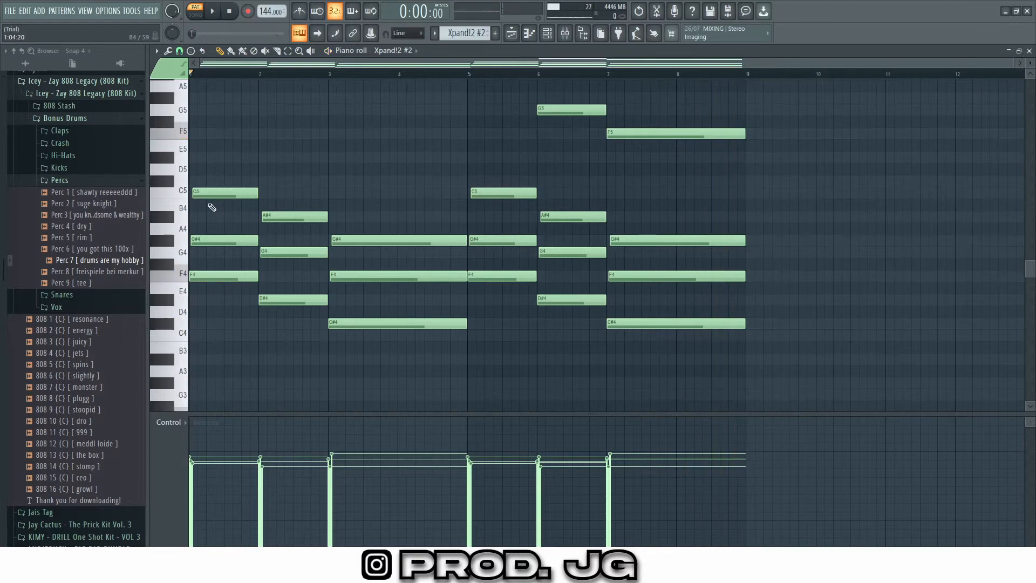
Select all the chord notes and bring up the Strum tool to look at it, then dismiss it
{"action": "left_click_drag", "start_coordinate": [206, 139], "coordinate": [767, 371]}
{"action": "left_click", "coordinate": [351, 134]}
{"action": "key", "text": "alt+s"}
{"action": "left_click", "coordinate": [853, 260]}
Close the open windows over the playlist, open the Xpand!2 clip's notes in the piano roll, and clear the time selection
{"action": "left_click", "coordinate": [1029, 51]}
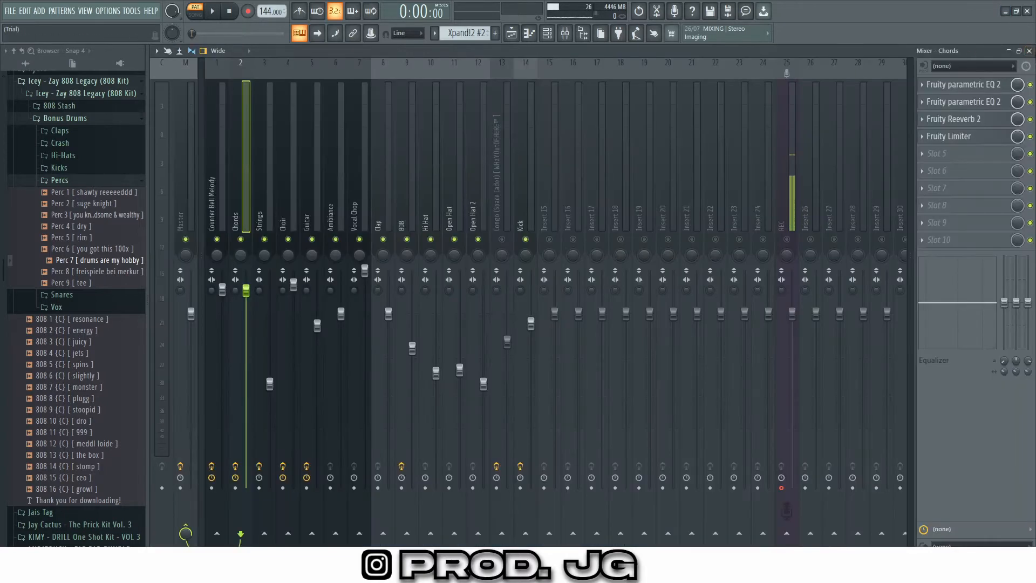
{"action": "left_click", "coordinate": [1029, 50]}
{"action": "left_click", "coordinate": [910, 161]}
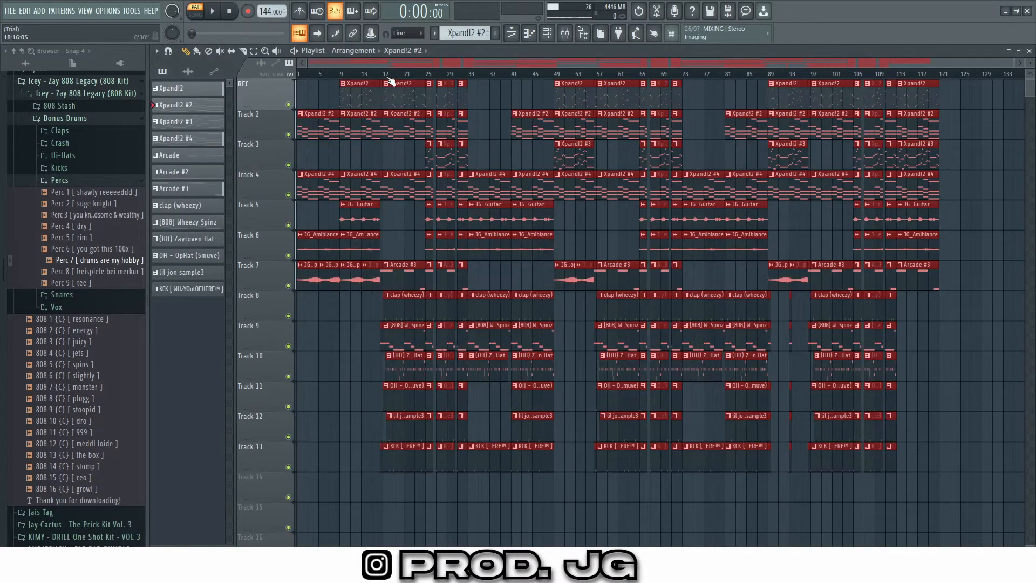
{"action": "double_click", "coordinate": [356, 99]}
{"action": "scroll", "coordinate": [459, 139], "scroll_direction": "left", "scroll_amount": 3}
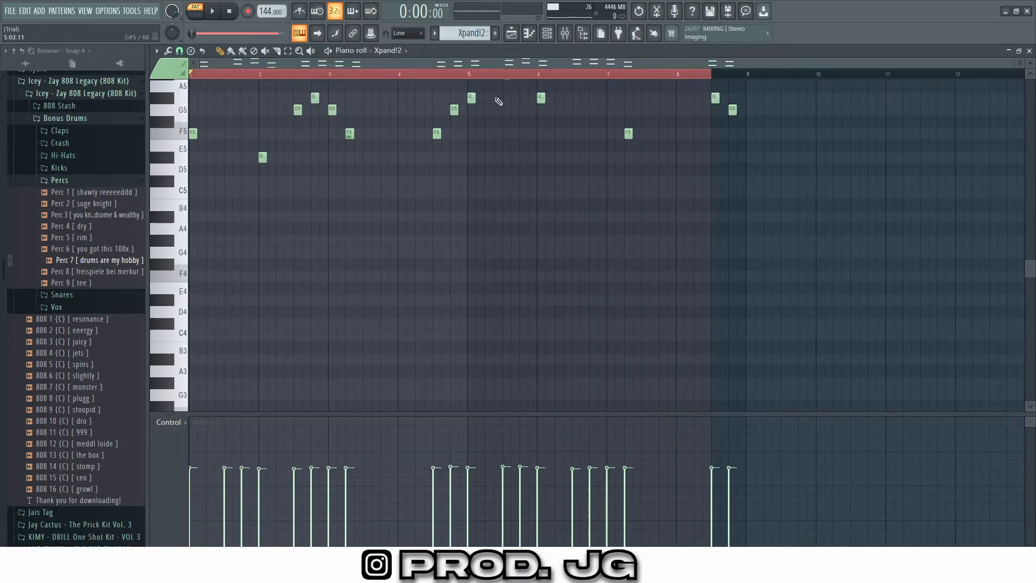
{"action": "scroll", "coordinate": [667, 70], "scroll_direction": "down", "scroll_amount": 2}
{"action": "left_click", "coordinate": [666, 70]}
{"action": "scroll", "coordinate": [532, 102], "scroll_direction": "up", "scroll_amount": 4}
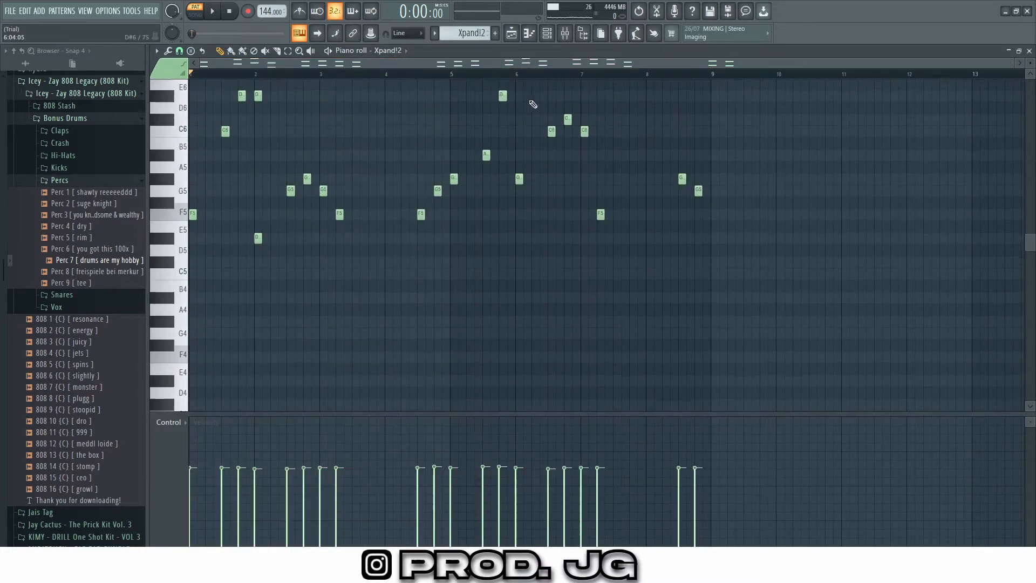
Open the Xpand!2 counter melody instrument from the channel rack to check its Orch + Vibra preset, then close it
{"action": "key", "text": "F6"}
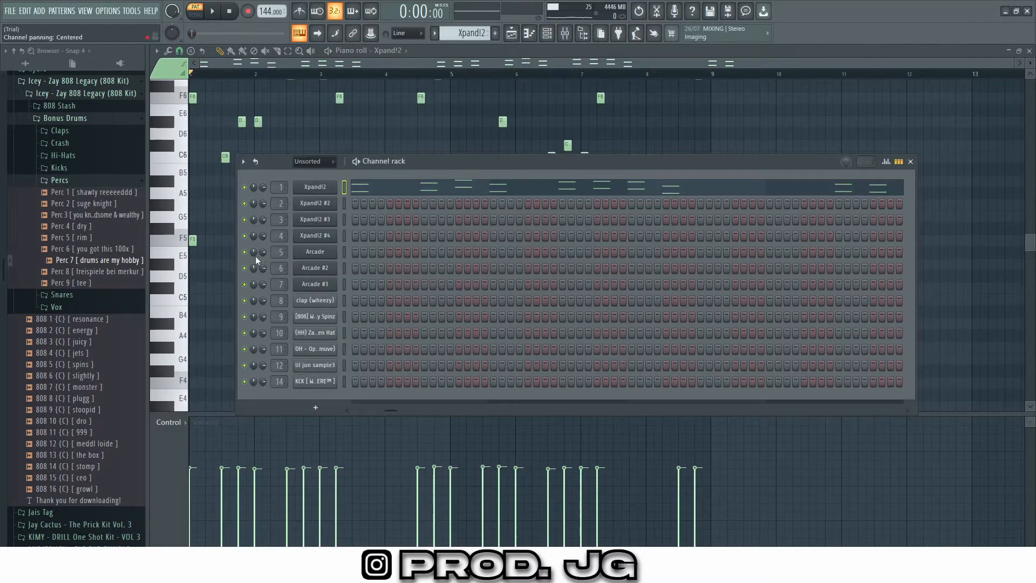
{"action": "left_click", "coordinate": [310, 190]}
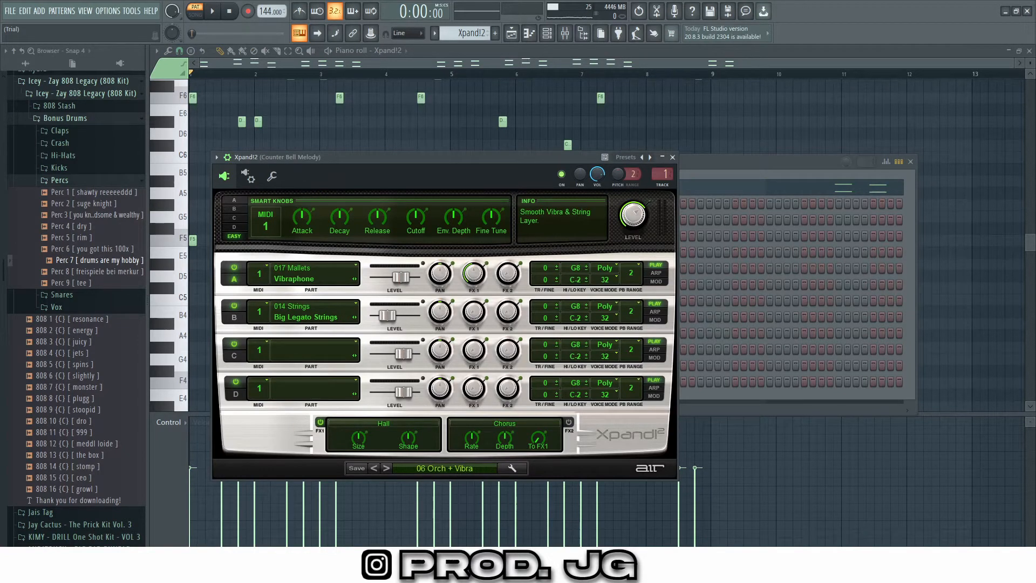
{"action": "left_click", "coordinate": [672, 157]}
{"action": "left_click", "coordinate": [911, 161]}
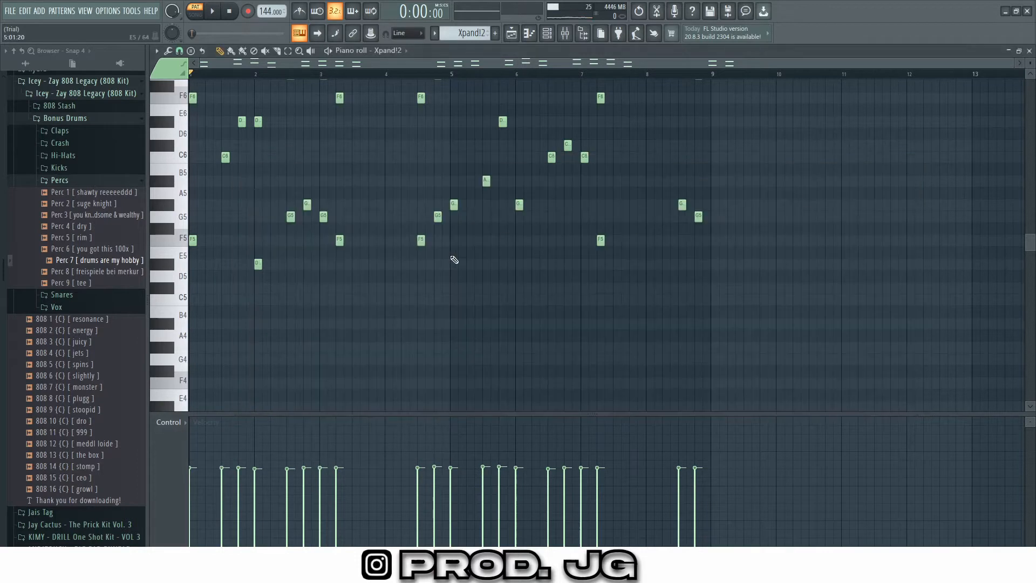
Examine the full range of counter melody notes and their octave layering in the piano roll
{"action": "scroll", "coordinate": [454, 260], "scroll_direction": "up", "scroll_amount": 3}
{"action": "left_click_drag", "start_coordinate": [1029, 63], "coordinate": [1029, 71]}
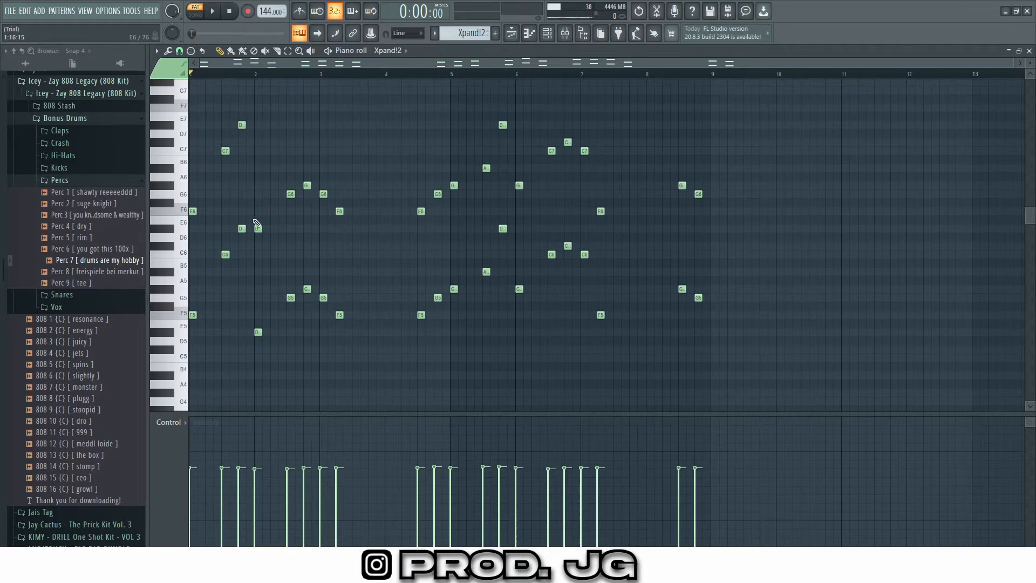
{"action": "scroll", "coordinate": [200, 261], "scroll_direction": "up", "scroll_amount": 2, "text": "ctrl"}
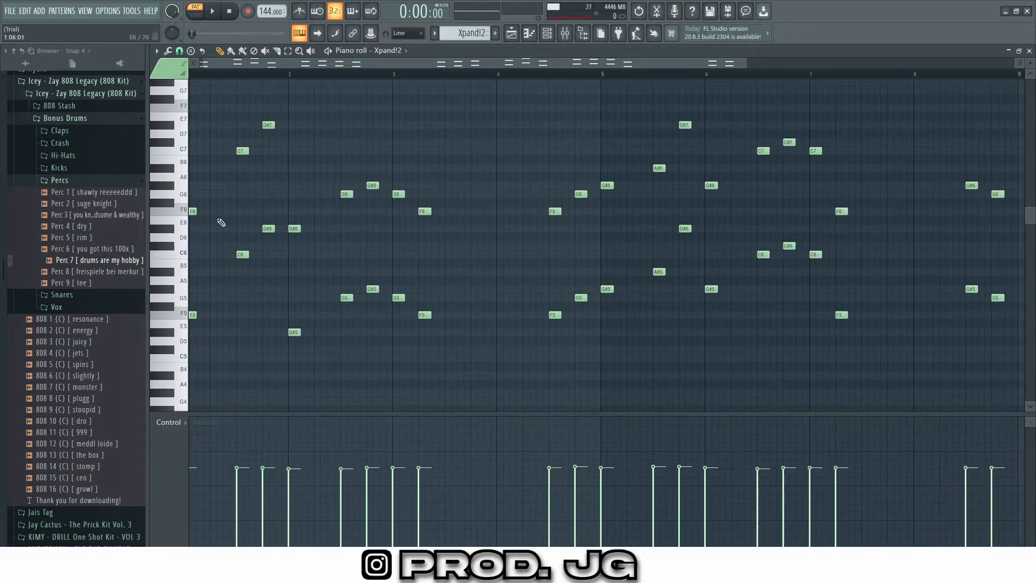
Review the Fruity Parametric EQ 2, Reeverb 2 and Limiter on the Counter Bell Melody mixer track, then return to its piano roll
{"action": "left_click", "coordinate": [565, 33]}
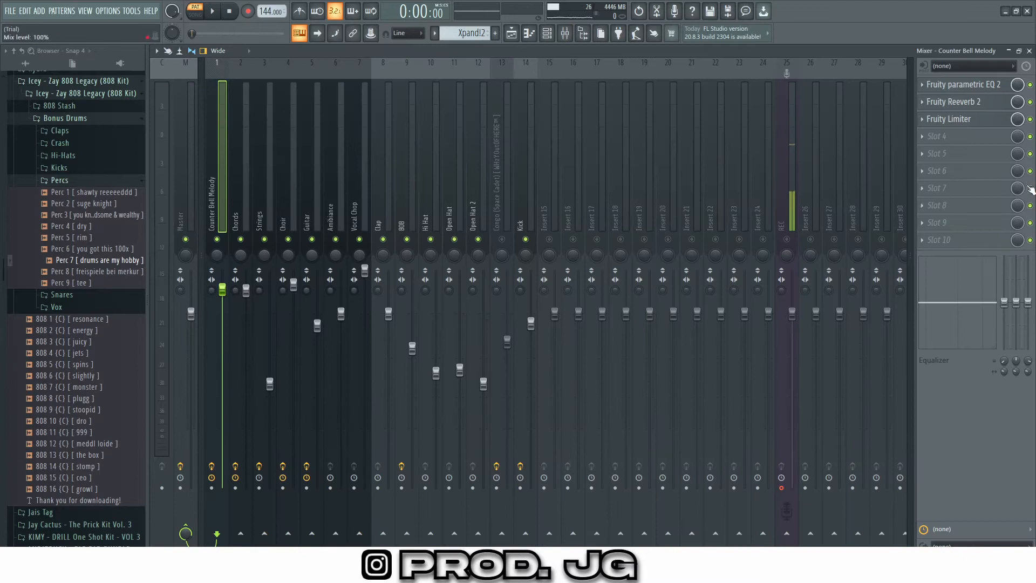
{"action": "left_click", "coordinate": [992, 85]}
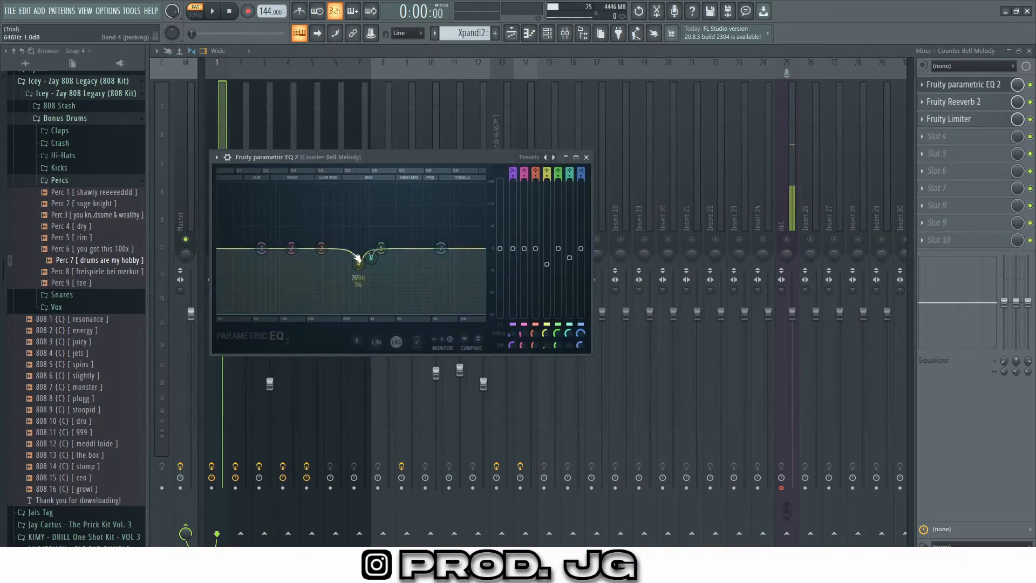
{"action": "left_click", "coordinate": [586, 157]}
{"action": "left_click", "coordinate": [954, 108]}
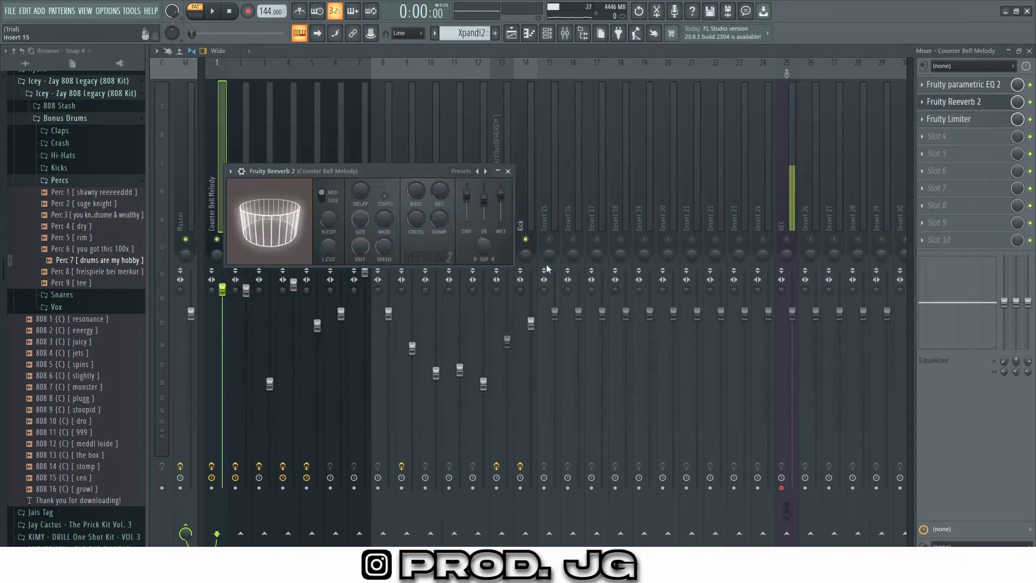
{"action": "left_click", "coordinate": [508, 172]}
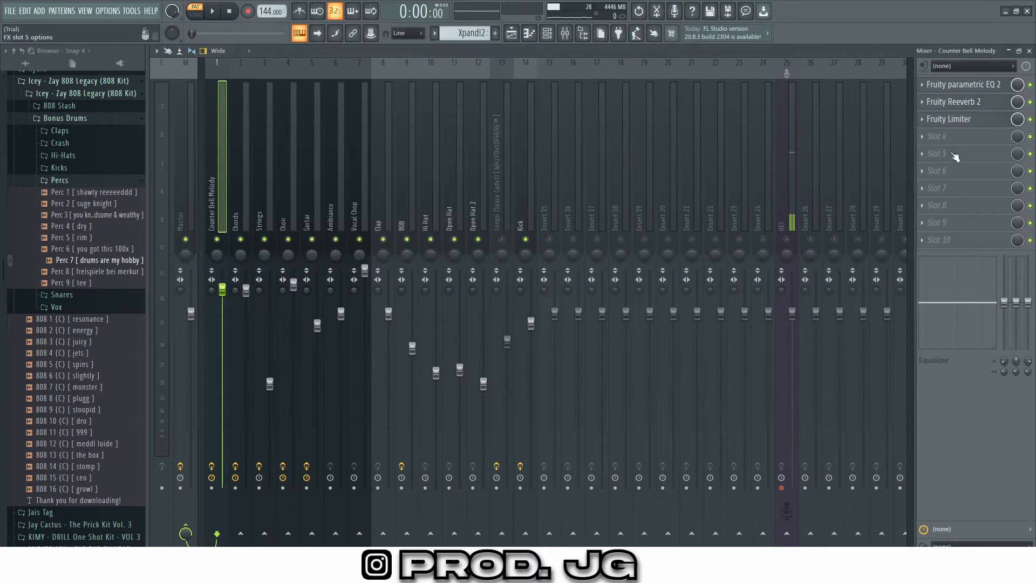
{"action": "left_click", "coordinate": [952, 118]}
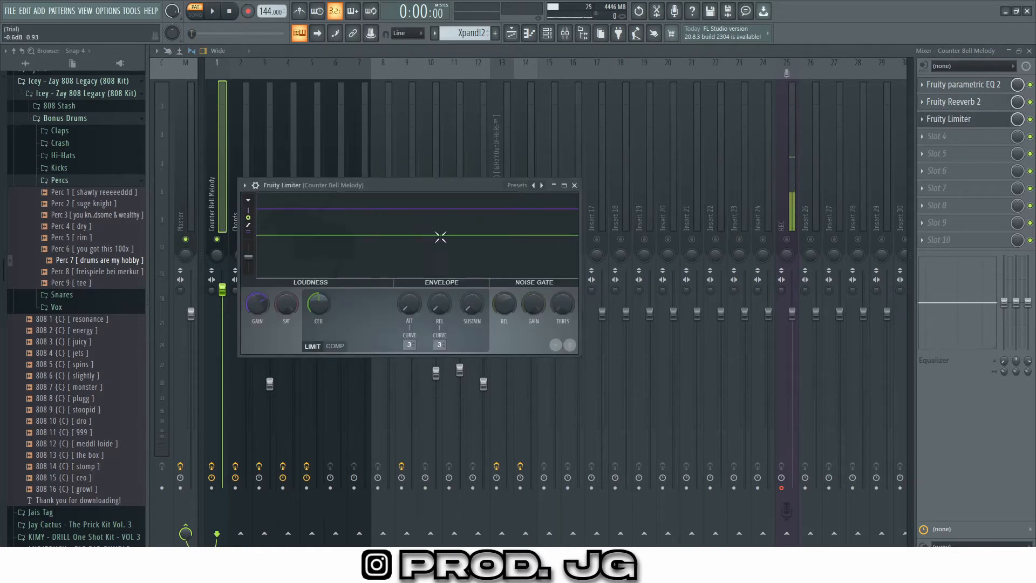
{"action": "left_click", "coordinate": [574, 185]}
{"action": "left_click", "coordinate": [511, 33]}
{"action": "left_click", "coordinate": [528, 35]}
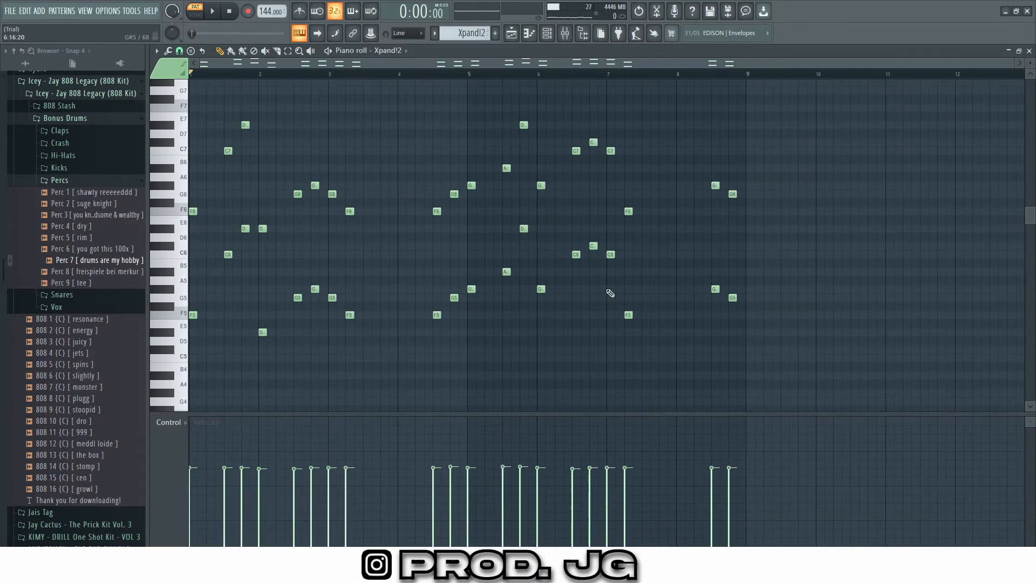
Play back the counter melody in the piano roll, stop it, and return to the playlist
{"action": "key", "text": "space"}
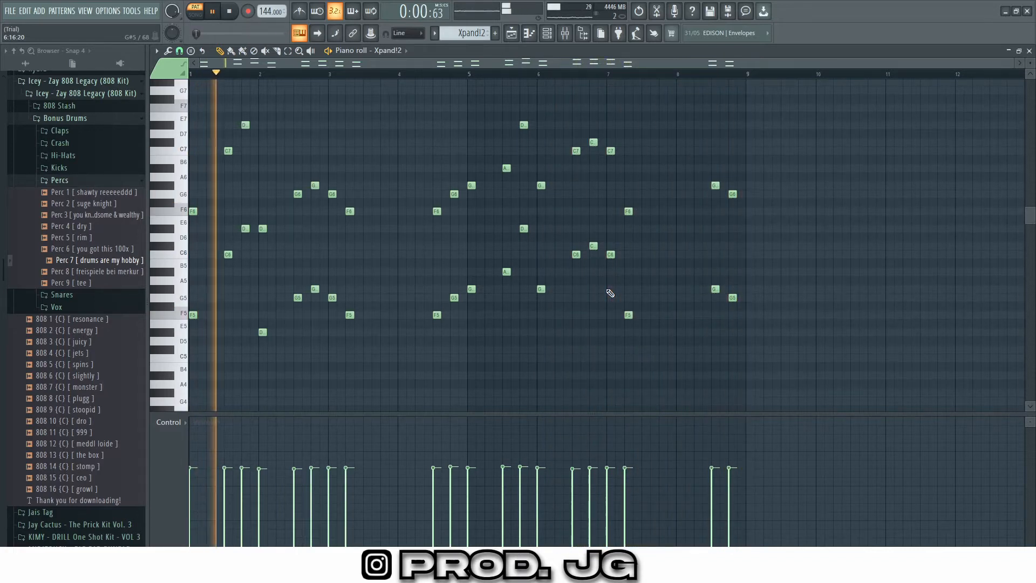
{"action": "key", "text": "space"}
{"action": "key", "text": "F5"}
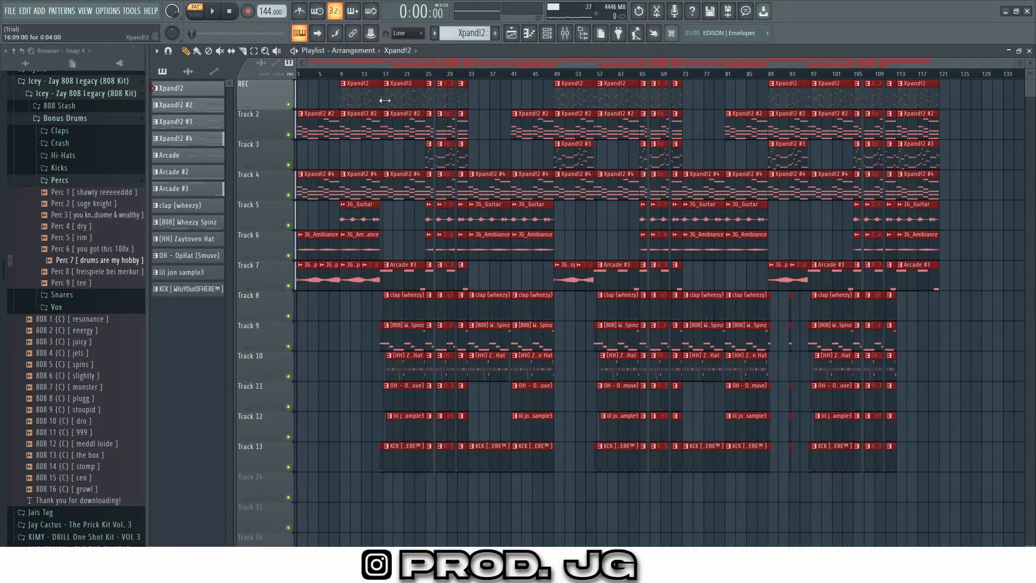
Open the notes of the Xpand!2 #3 clip on Track 3 in the piano roll and view their pitch range
{"action": "left_click", "coordinate": [548, 34]}
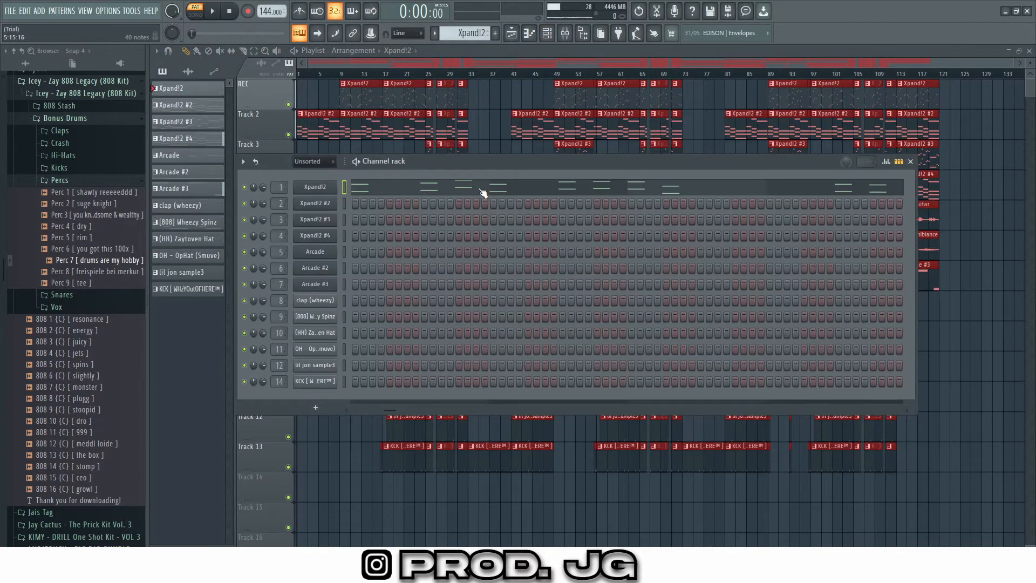
{"action": "left_click", "coordinate": [910, 161]}
{"action": "double_click", "coordinate": [575, 162]}
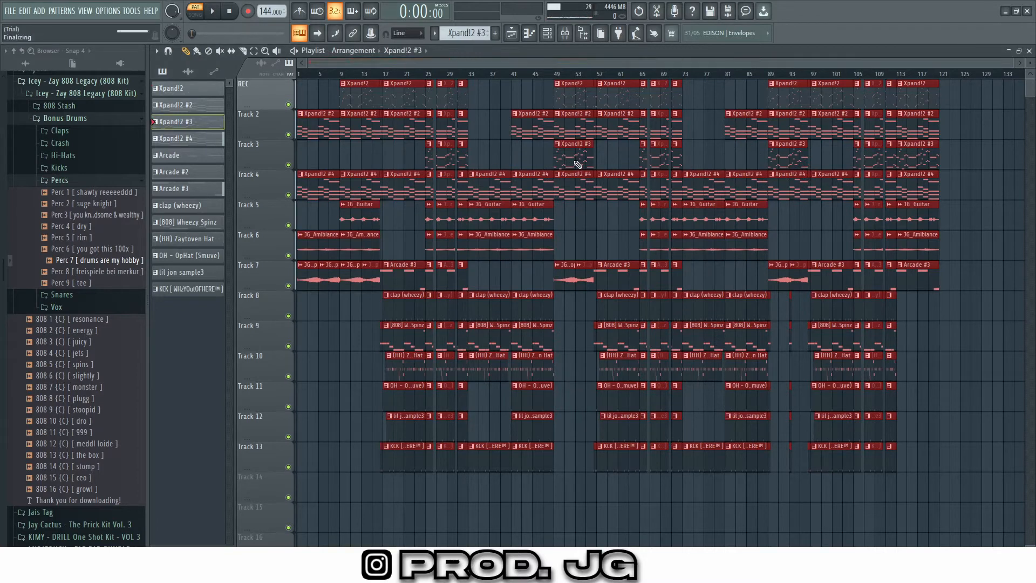
{"action": "left_click_drag", "start_coordinate": [602, 73], "coordinate": [190, 119]}
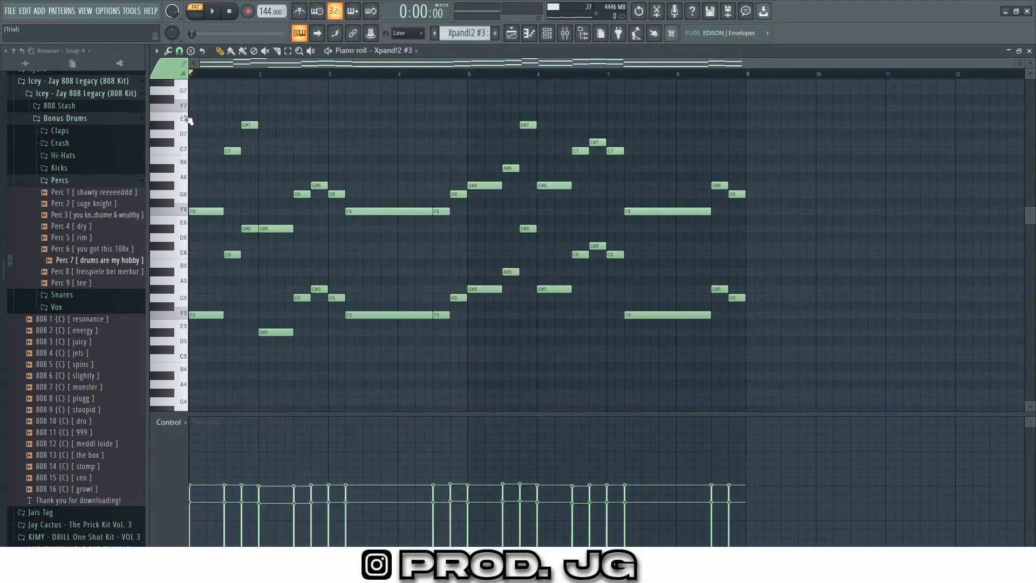
{"action": "scroll", "coordinate": [377, 270], "scroll_direction": "up", "scroll_amount": 3}
{"action": "scroll", "coordinate": [552, 66], "scroll_direction": "down", "scroll_amount": 1}
Open the Xpand!2 #3 instrument, look up its preset in the 16 Strings category, then close the instrument and channel rack
{"action": "left_click", "coordinate": [551, 33]}
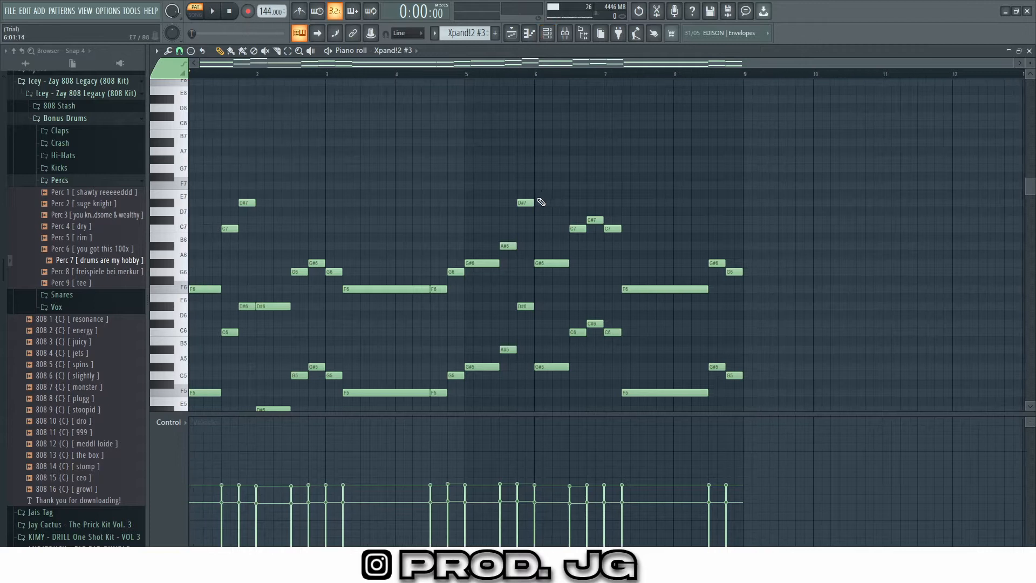
{"action": "left_click", "coordinate": [550, 33]}
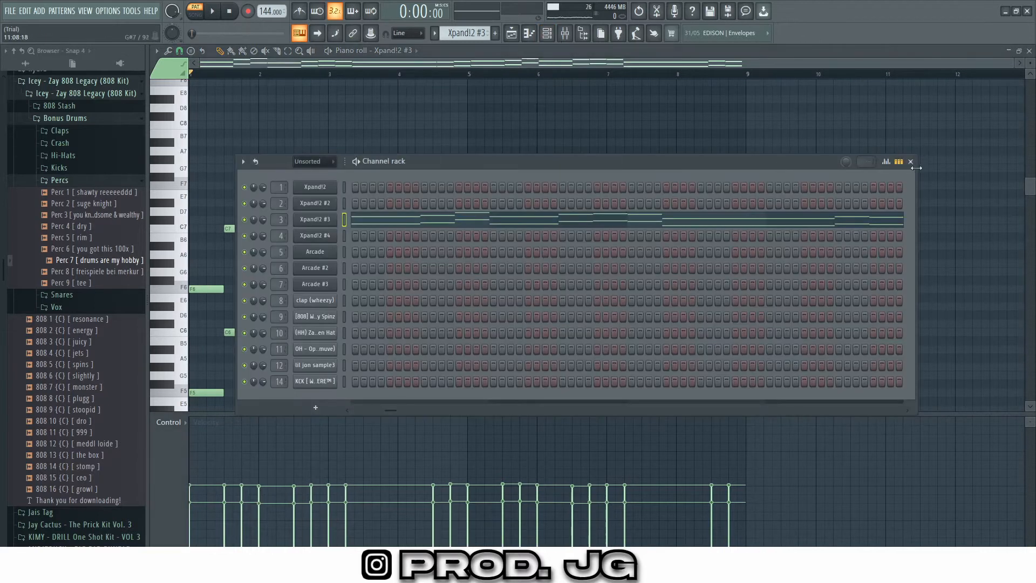
{"action": "left_click", "coordinate": [326, 222]}
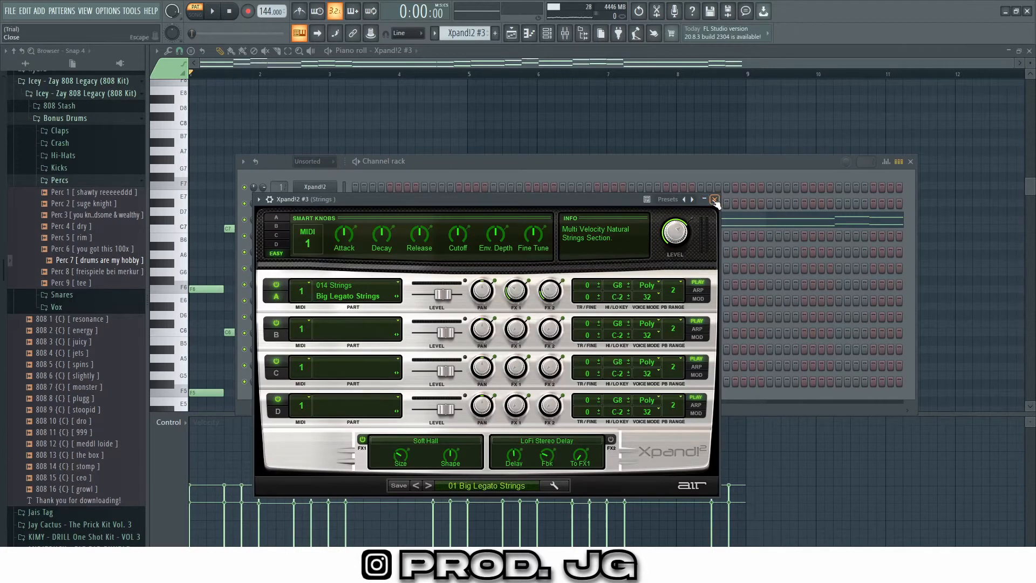
{"action": "left_click_drag", "start_coordinate": [596, 197], "coordinate": [593, 111]}
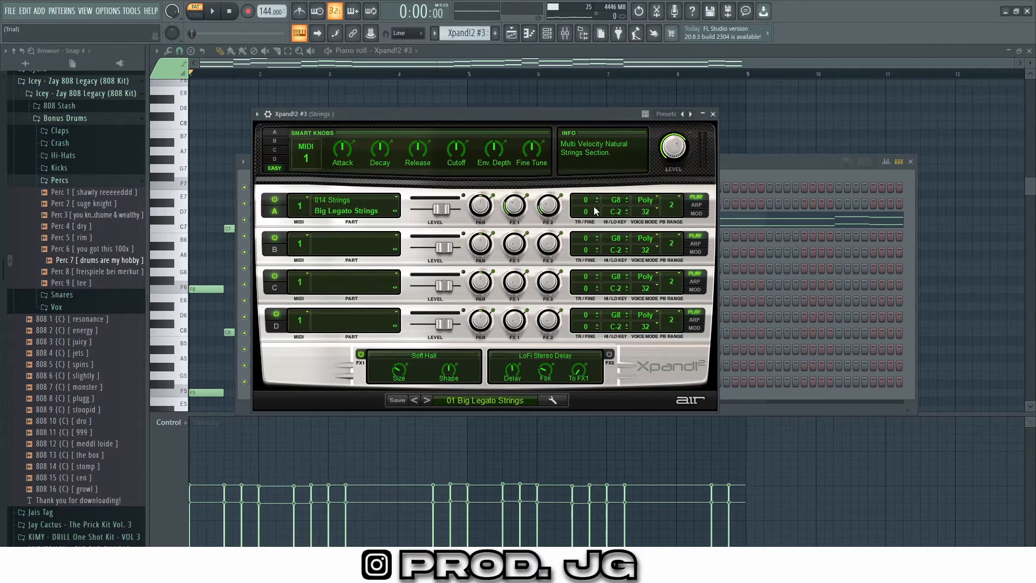
{"action": "left_click", "coordinate": [455, 399]}
{"action": "mouse_move", "coordinate": [462, 454]}
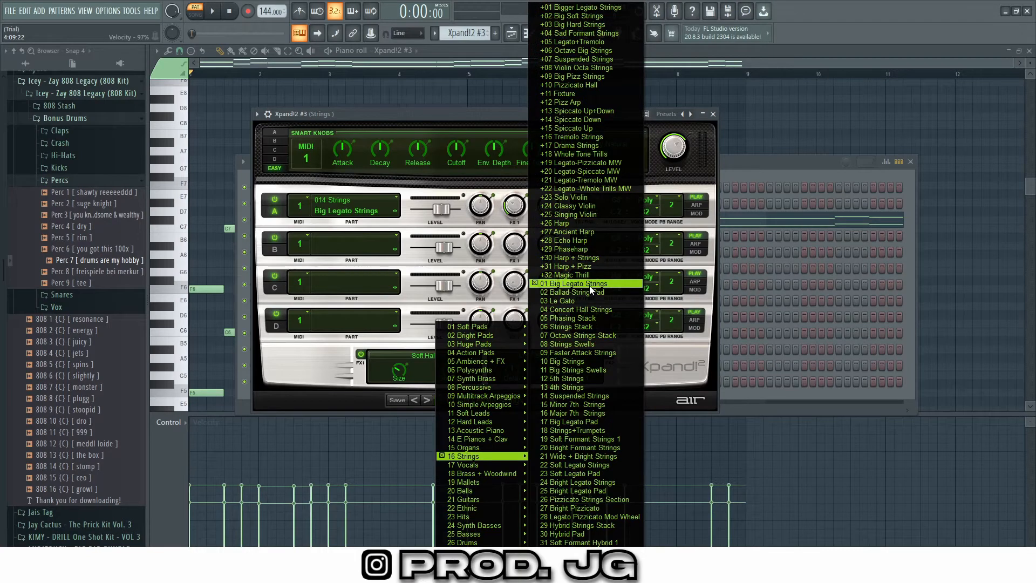
{"action": "left_click", "coordinate": [712, 123]}
{"action": "left_click", "coordinate": [713, 113]}
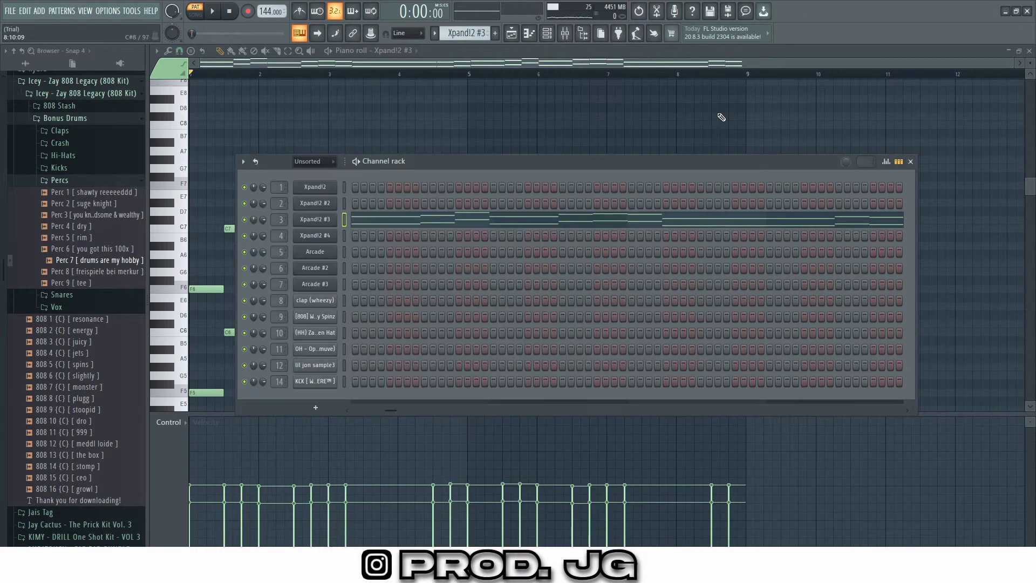
{"action": "left_click", "coordinate": [910, 161]}
Review the Fruity Parametric EQ 2 and Fruity Reeverb 2 on the Strings mixer track, then return to its piano roll
{"action": "scroll", "coordinate": [437, 280], "scroll_direction": "down", "scroll_amount": 3}
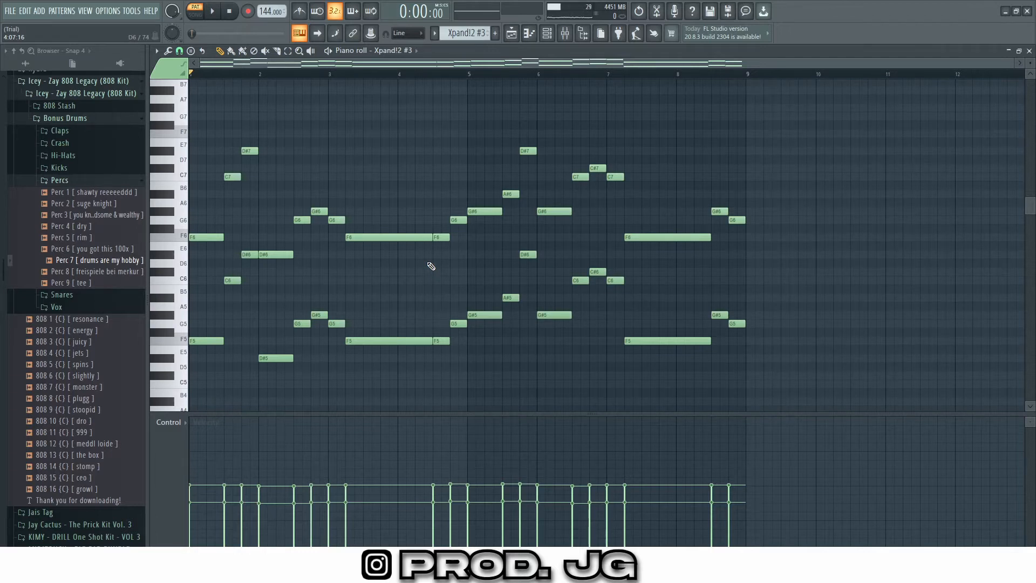
{"action": "key", "text": "F9"}
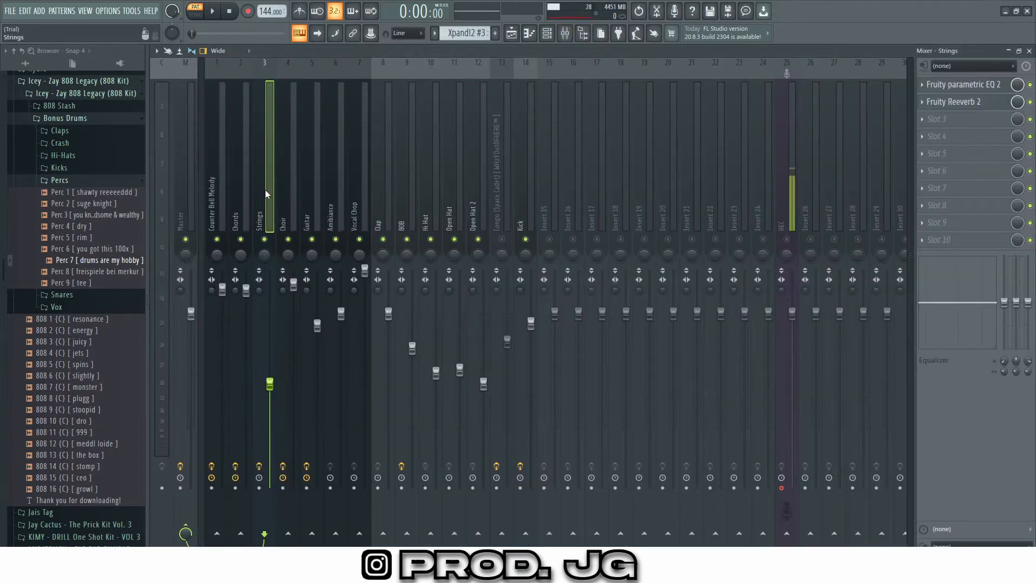
{"action": "left_click", "coordinate": [950, 85]}
{"action": "left_click", "coordinate": [950, 85]}
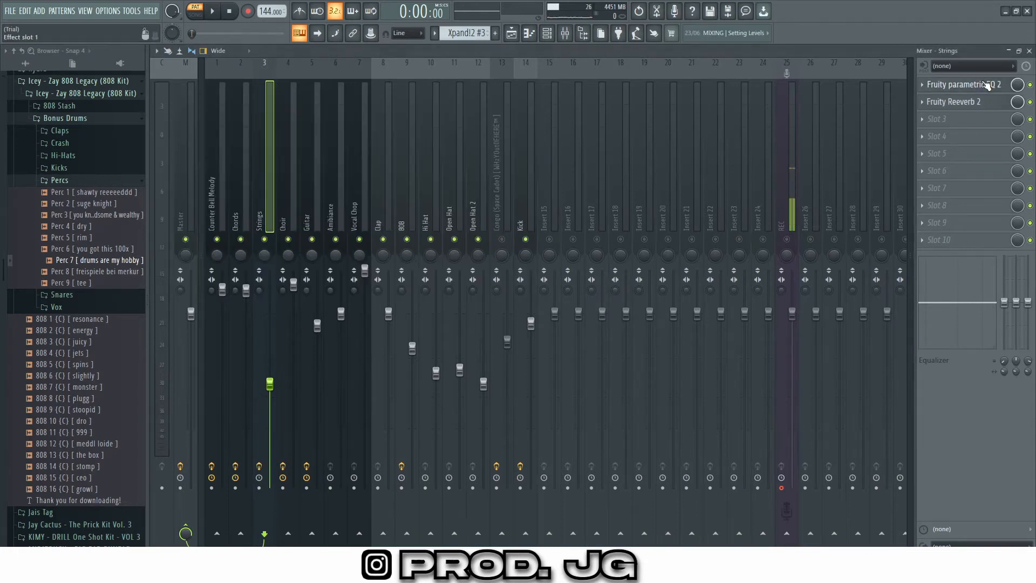
{"action": "left_click", "coordinate": [966, 105]}
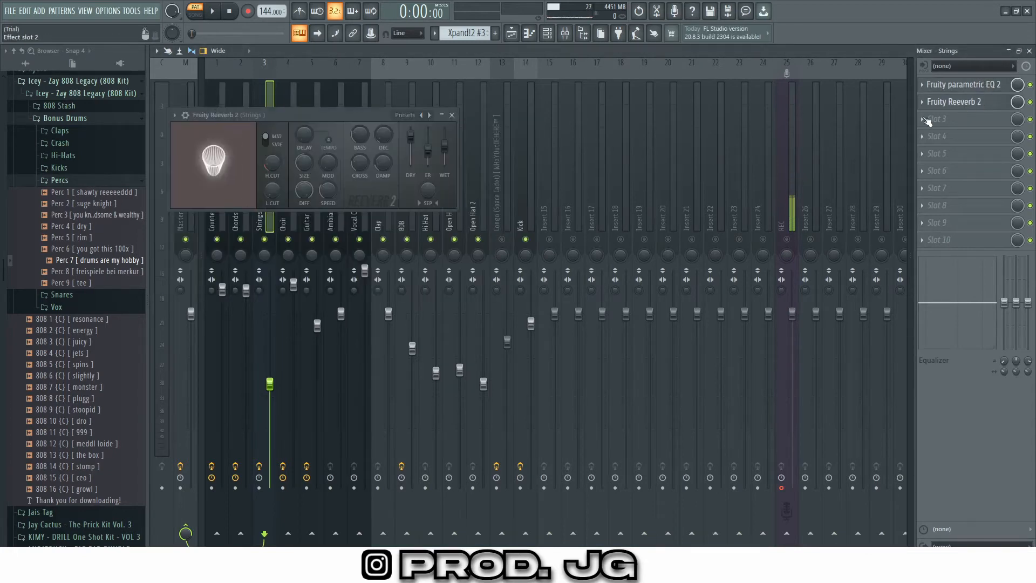
{"action": "left_click", "coordinate": [452, 115]}
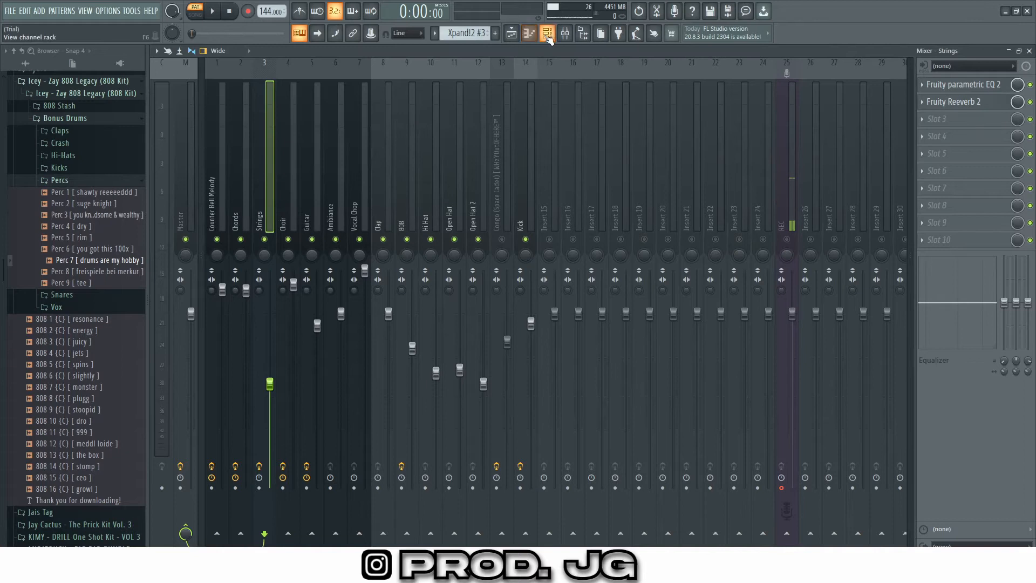
{"action": "key", "text": "F7"}
{"action": "scroll", "coordinate": [620, 182], "scroll_direction": "down", "scroll_amount": 2}
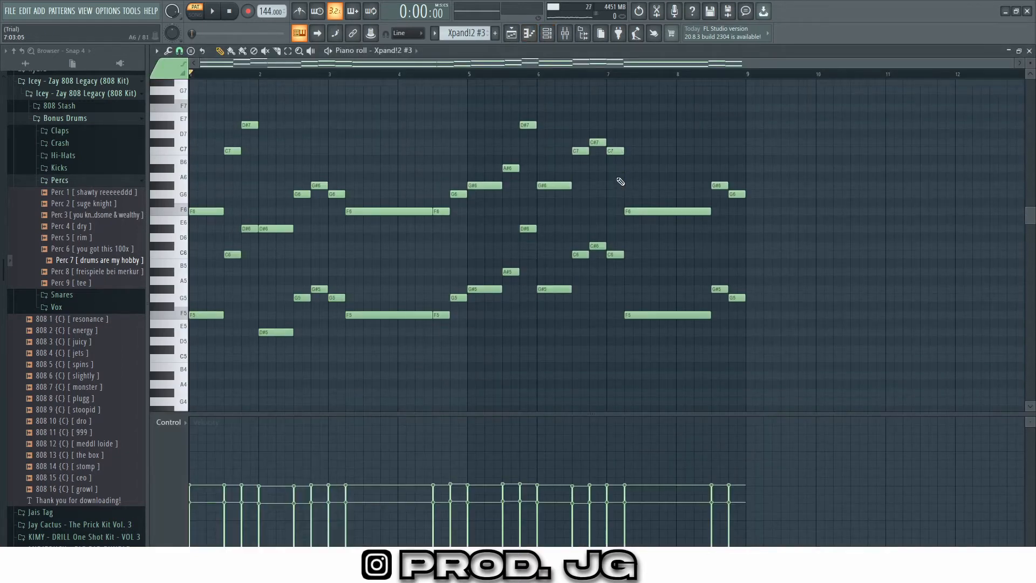
Play back the strings melody from the start, stop it, and return to the playlist
{"action": "key", "text": "space"}
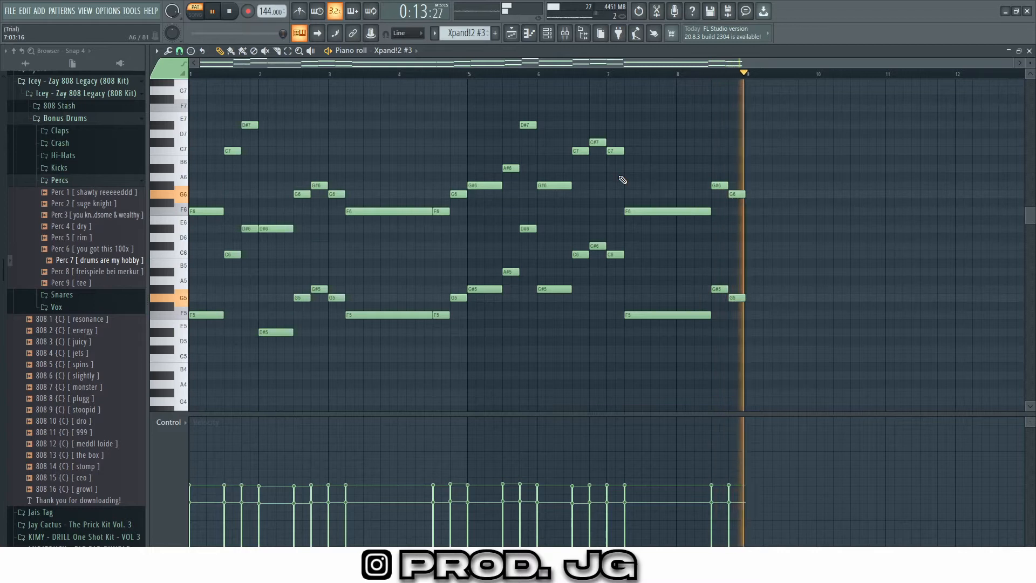
{"action": "key", "text": "space"}
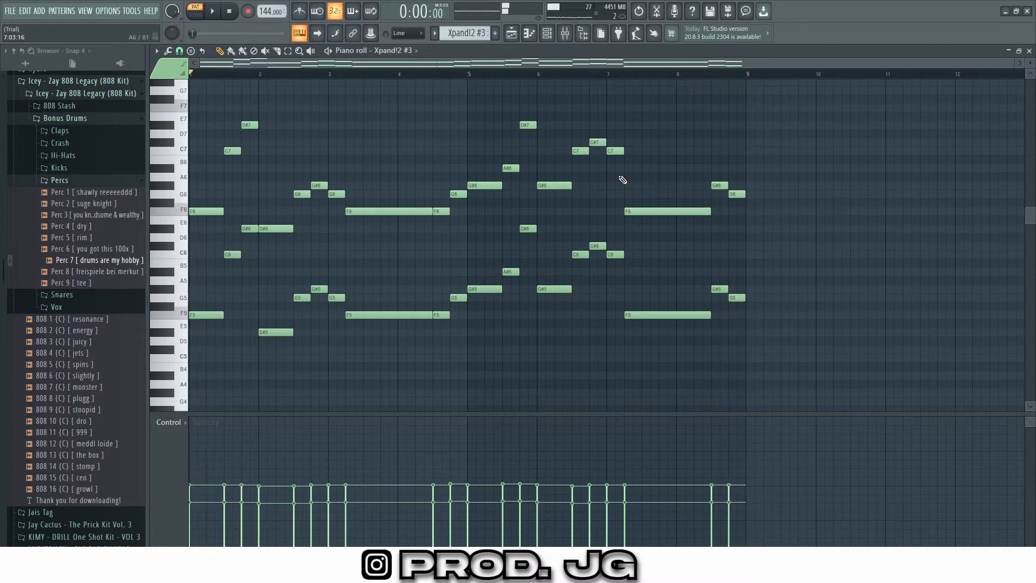
{"action": "left_click", "coordinate": [1030, 51]}
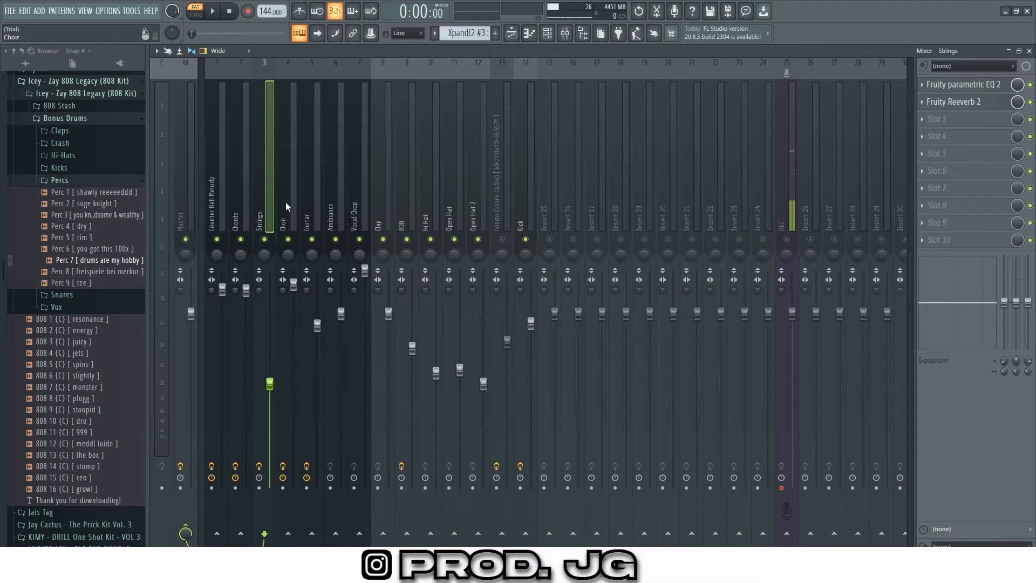
{"action": "key", "text": "F5"}
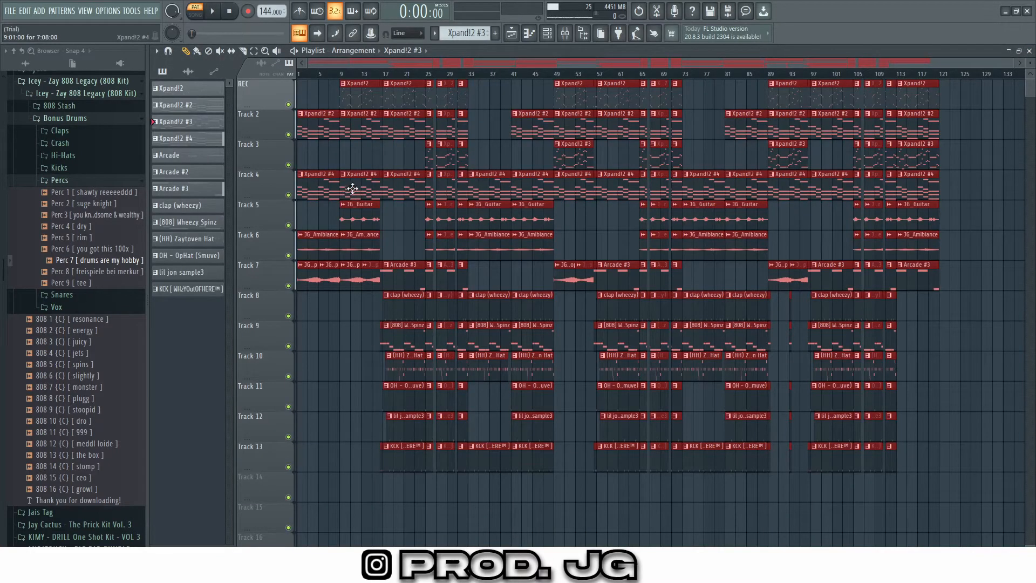
Open the Xpand!2 #4 clip's notes and its instrument, and set the Part B level to -3.2 dB
{"action": "double_click", "coordinate": [312, 189]}
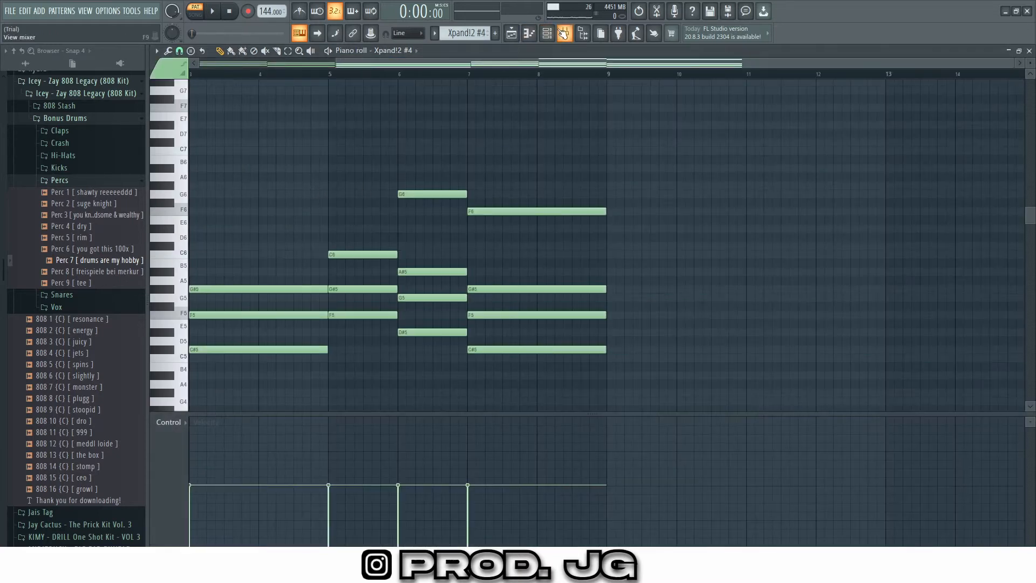
{"action": "key", "text": "F6"}
{"action": "left_click", "coordinate": [325, 233]}
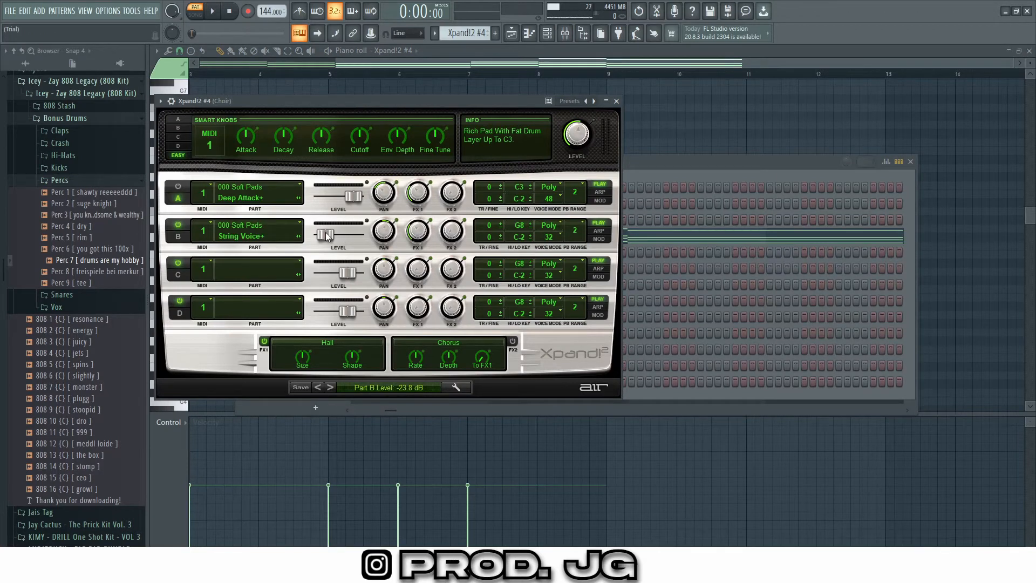
{"action": "left_click_drag", "start_coordinate": [327, 235], "coordinate": [343, 241]}
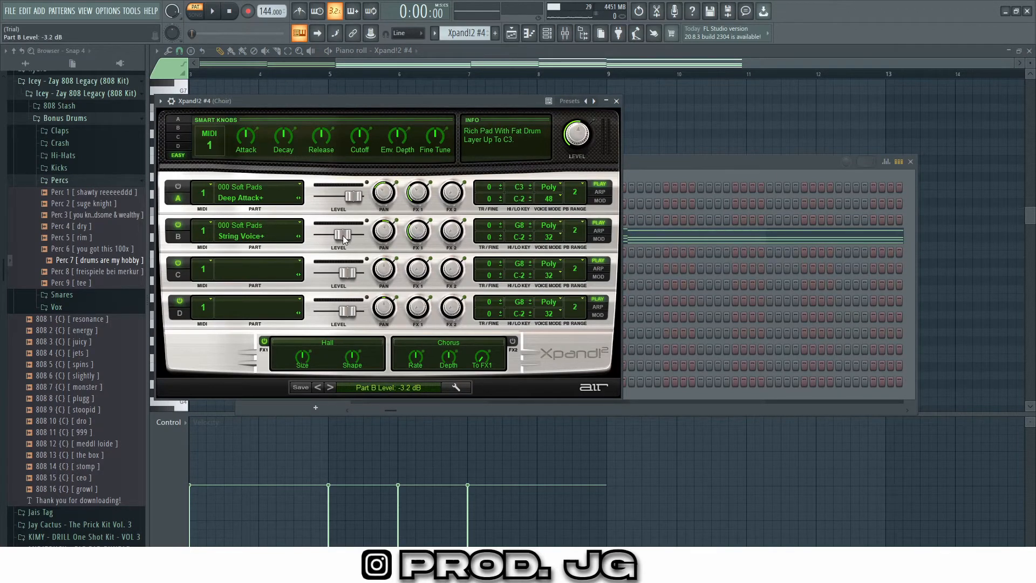
Look up the choir instrument's preset in the 01 Soft Pads category, then close it and return to the Xpand!2 #4 piano roll
{"action": "left_click", "coordinate": [361, 390]}
{"action": "mouse_move", "coordinate": [376, 327]}
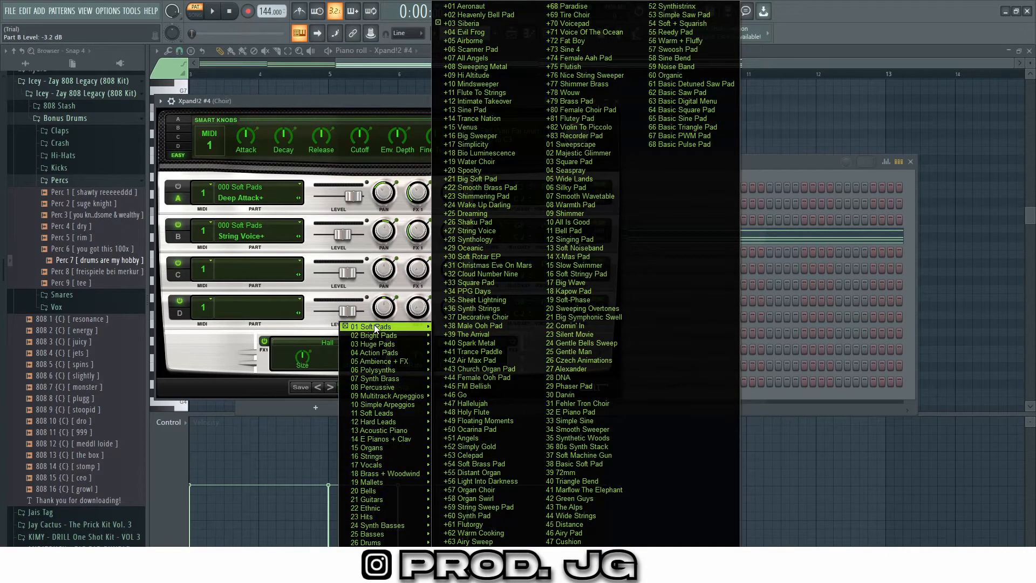
{"action": "left_click", "coordinate": [260, 181]}
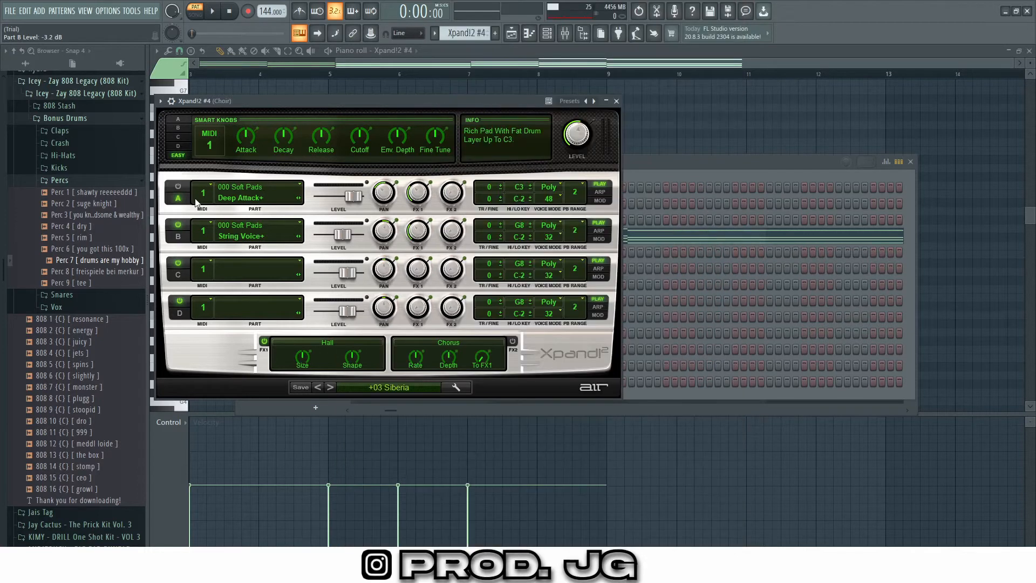
{"action": "left_click", "coordinate": [618, 102]}
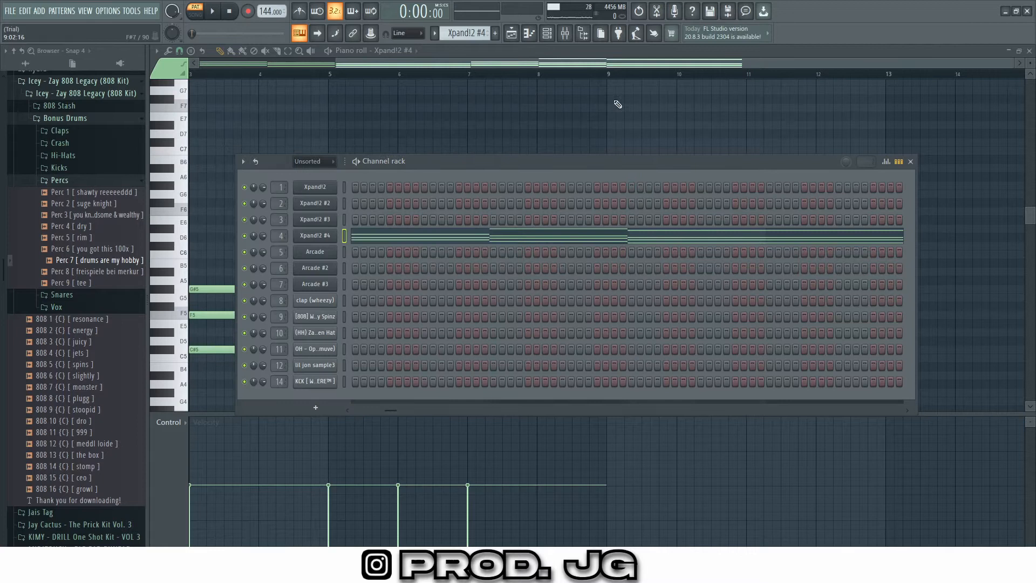
{"action": "left_click", "coordinate": [466, 240]}
{"action": "left_click", "coordinate": [486, 240]}
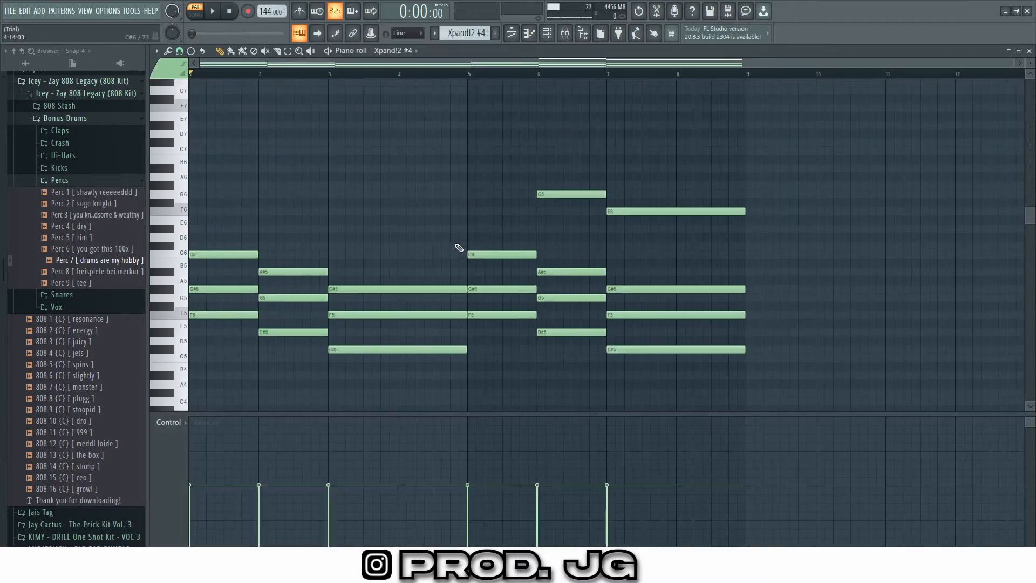
Review the Fruity Parametric EQ 2 curve on the Choir mixer track, then return to the choir's piano roll
{"action": "scroll", "coordinate": [458, 248], "scroll_direction": "down", "scroll_amount": 3}
{"action": "left_click", "coordinate": [565, 33]}
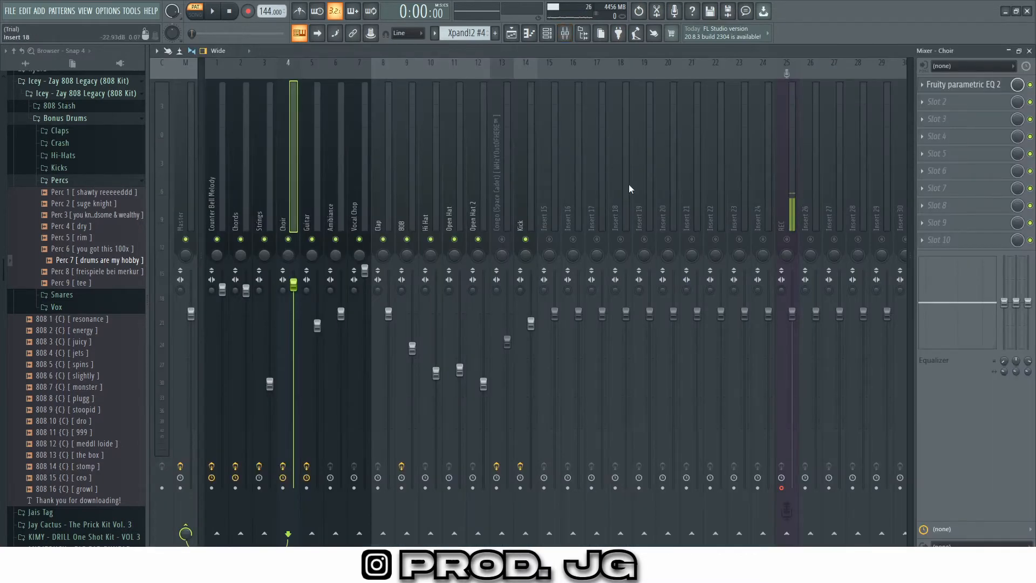
{"action": "left_click", "coordinate": [963, 85]}
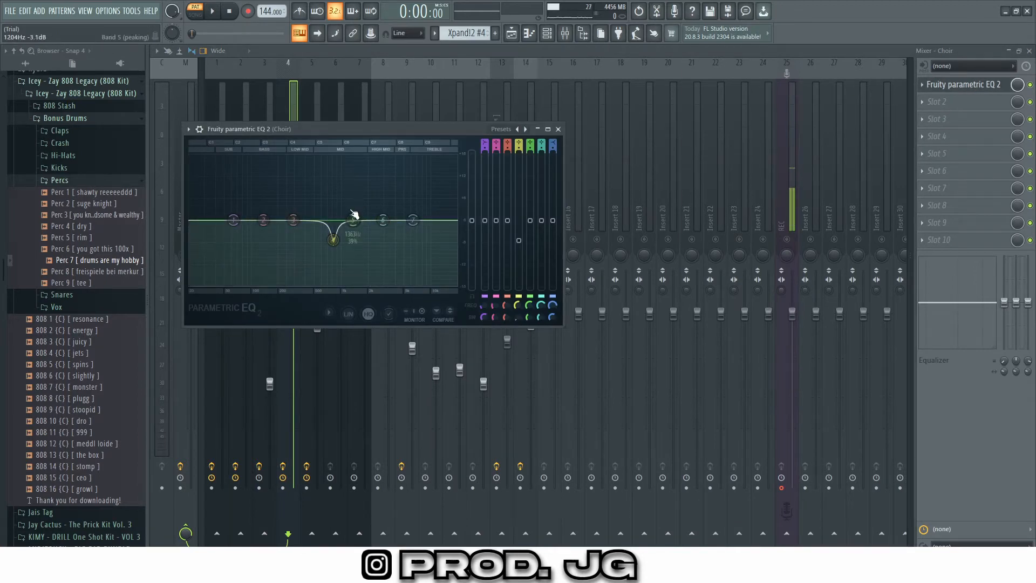
{"action": "left_click", "coordinate": [557, 129]}
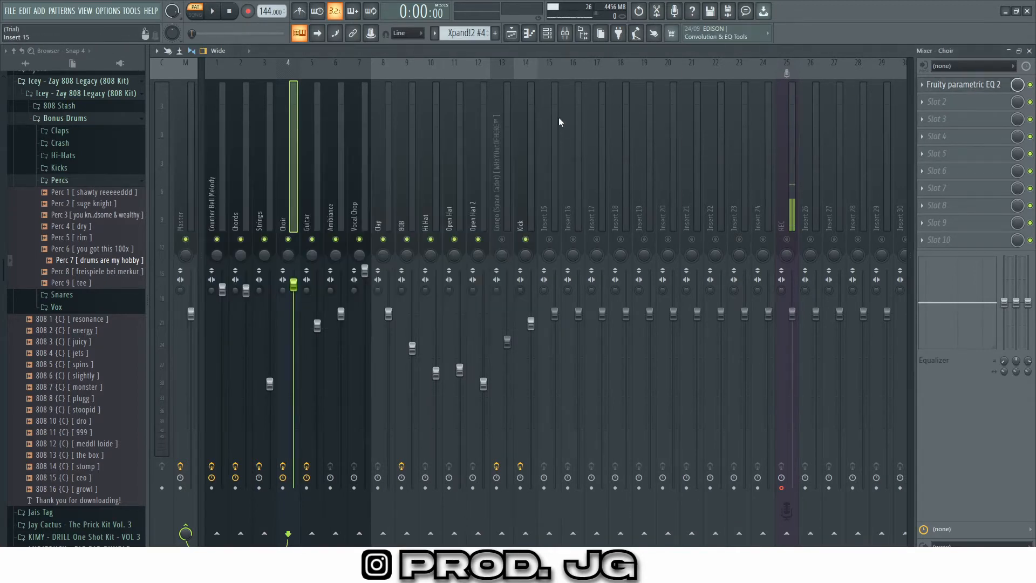
{"action": "left_click", "coordinate": [539, 40]}
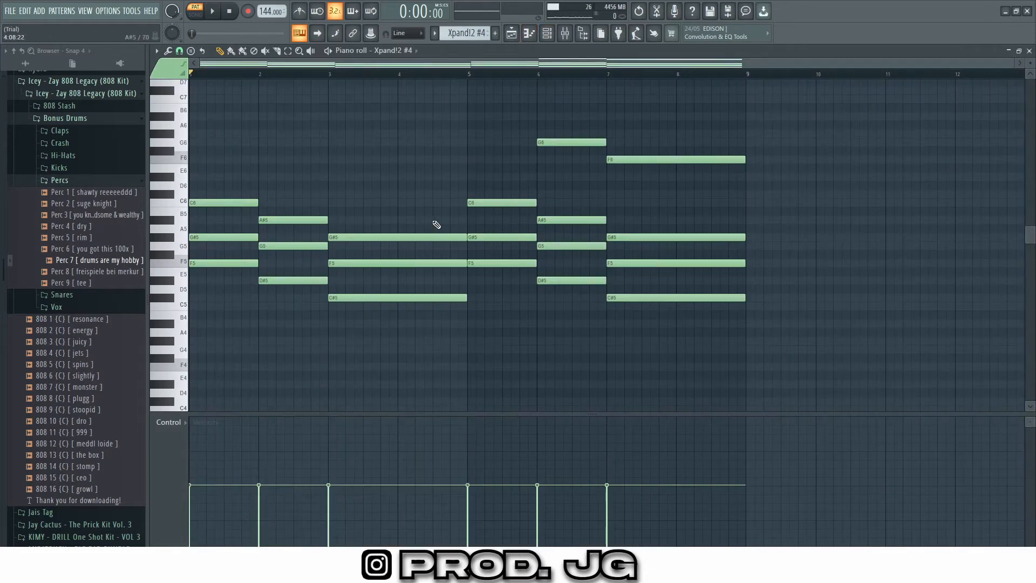
Play back the choir chords, select the two highest notes at bars 6 and 7, and return to the mixer
{"action": "key", "text": "space"}
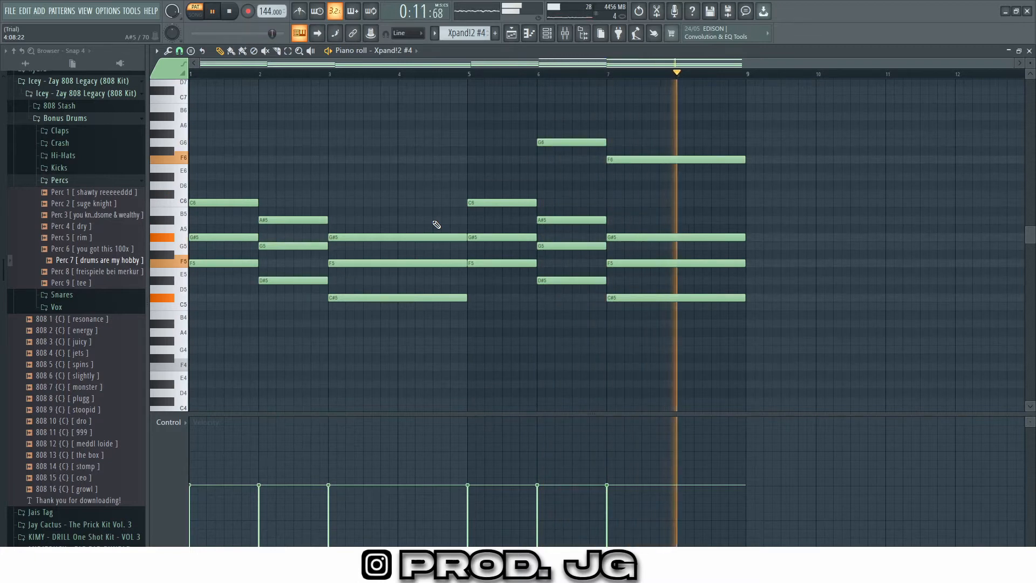
{"action": "key", "text": "space"}
{"action": "left_click_drag", "start_coordinate": [788, 188], "coordinate": [597, 127]}
{"action": "left_click_drag", "start_coordinate": [809, 207], "coordinate": [559, 102]}
{"action": "left_click_drag", "start_coordinate": [804, 193], "coordinate": [545, 97]}
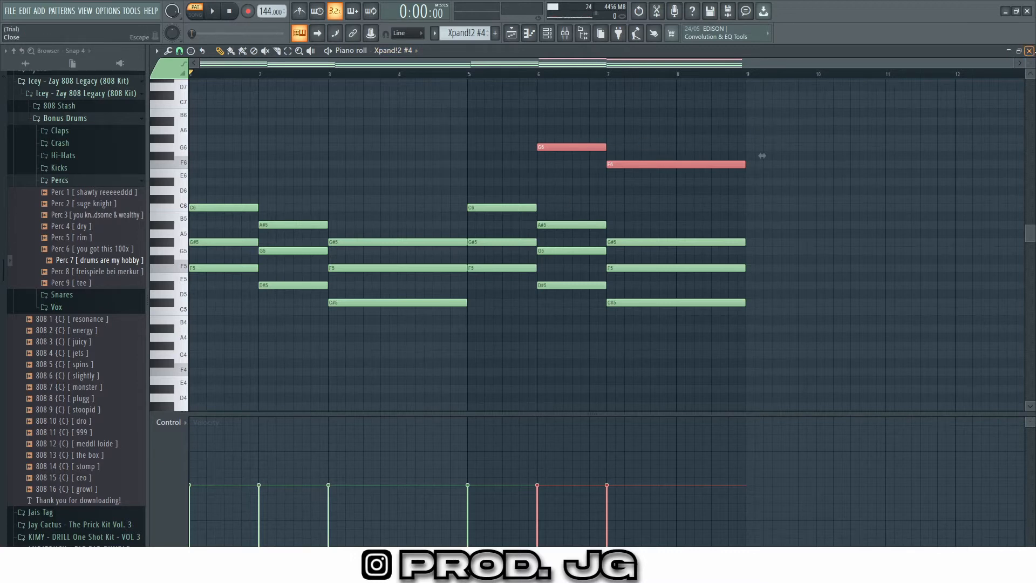
{"action": "key", "text": "F9"}
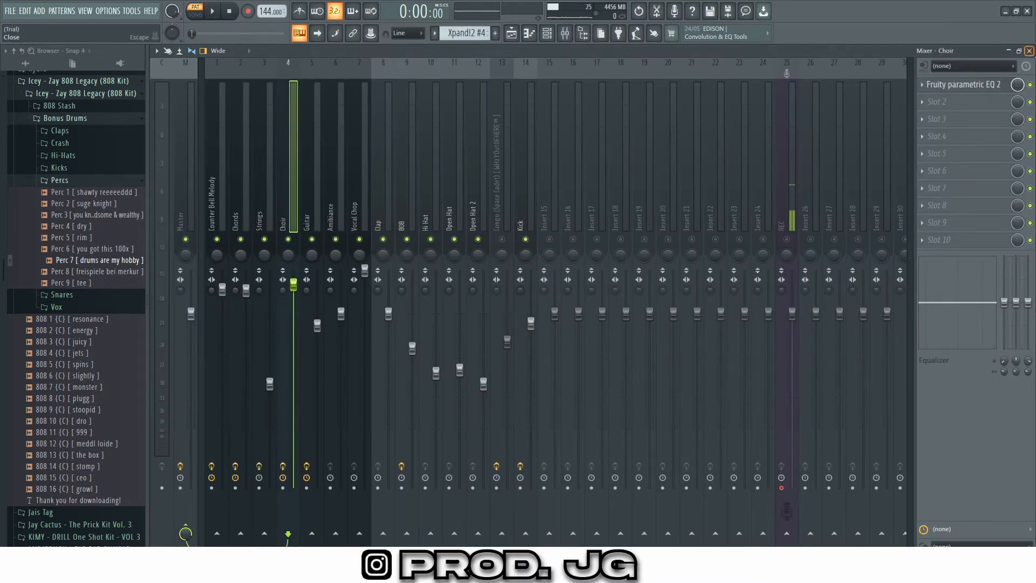
Return to the playlist, select the guitar clip on Track 5, and open the Arcade pattern's notes in the piano roll
{"action": "key", "text": "F5"}
{"action": "left_click", "coordinate": [914, 164]}
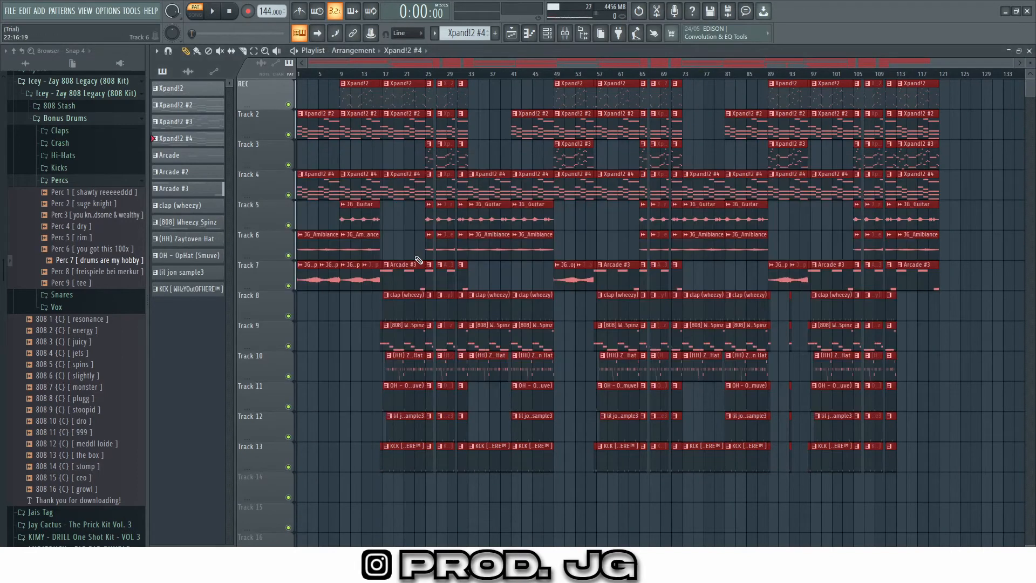
{"action": "left_click", "coordinate": [378, 216]}
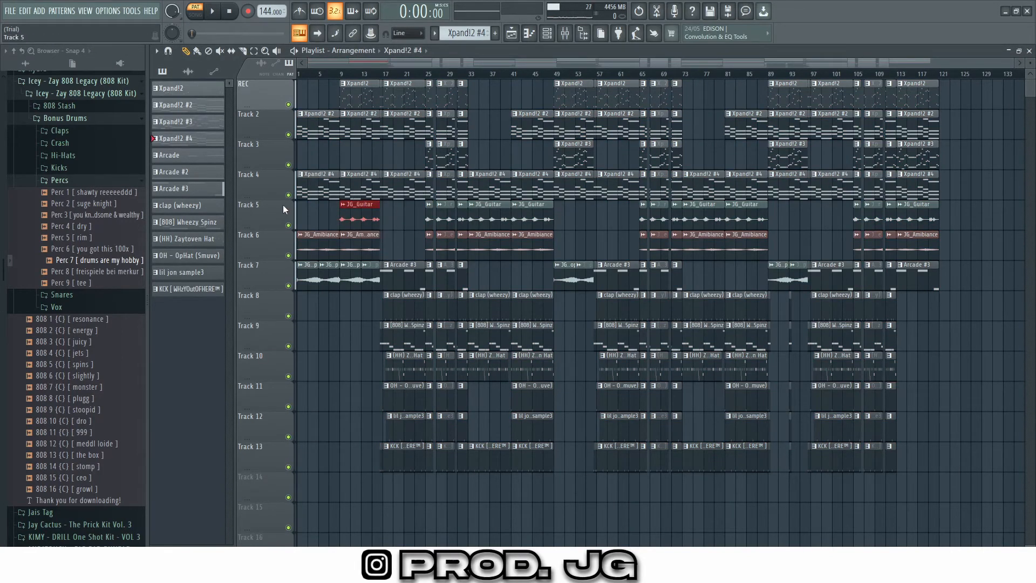
{"action": "left_click", "coordinate": [198, 156]}
{"action": "key", "text": "F7"}
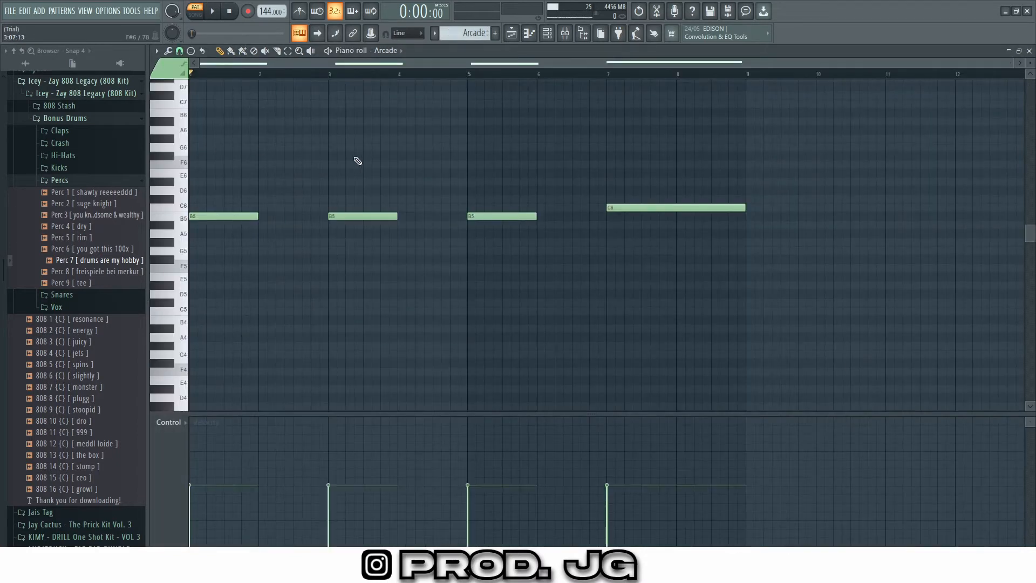
{"action": "left_click", "coordinate": [1028, 51]}
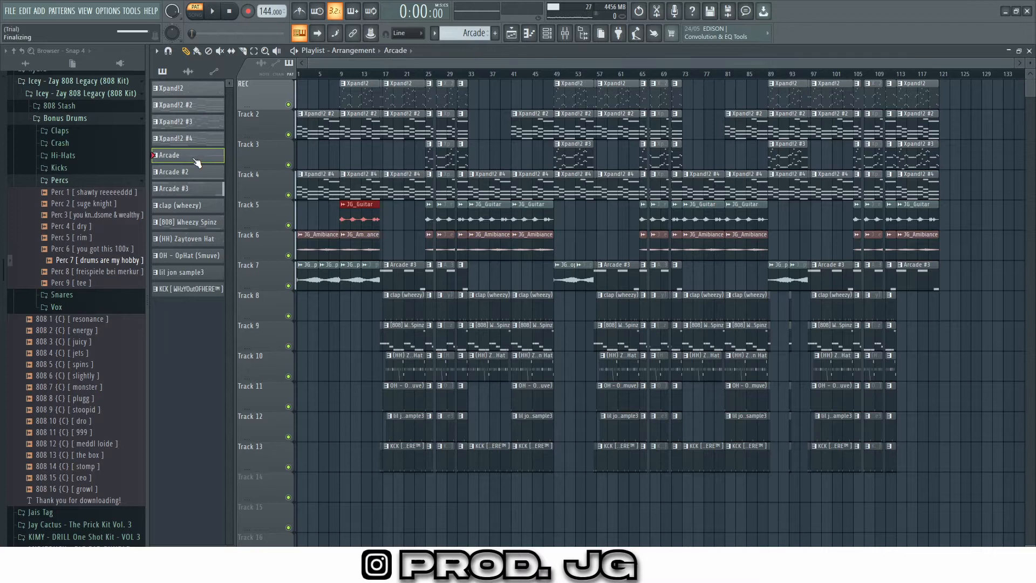
{"action": "key", "text": "F7"}
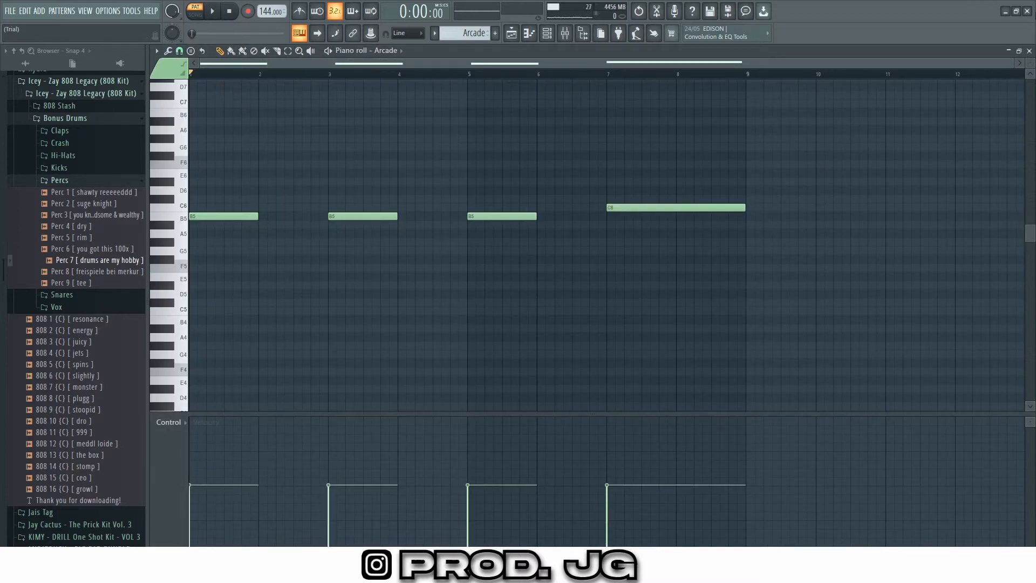
{"action": "key", "text": "F6"}
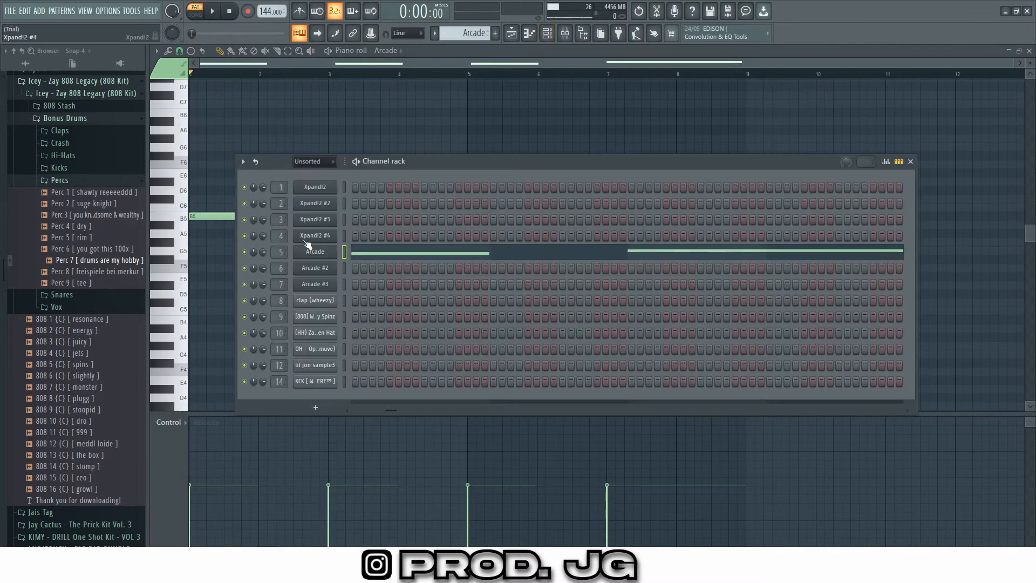
{"action": "left_click", "coordinate": [910, 161]}
Review both Fruity Parametric EQ 2 curves and the Fruity Reeverb 2 on the Guitar mixer track, then return to the Arcade piano roll
{"action": "key", "text": "F9"}
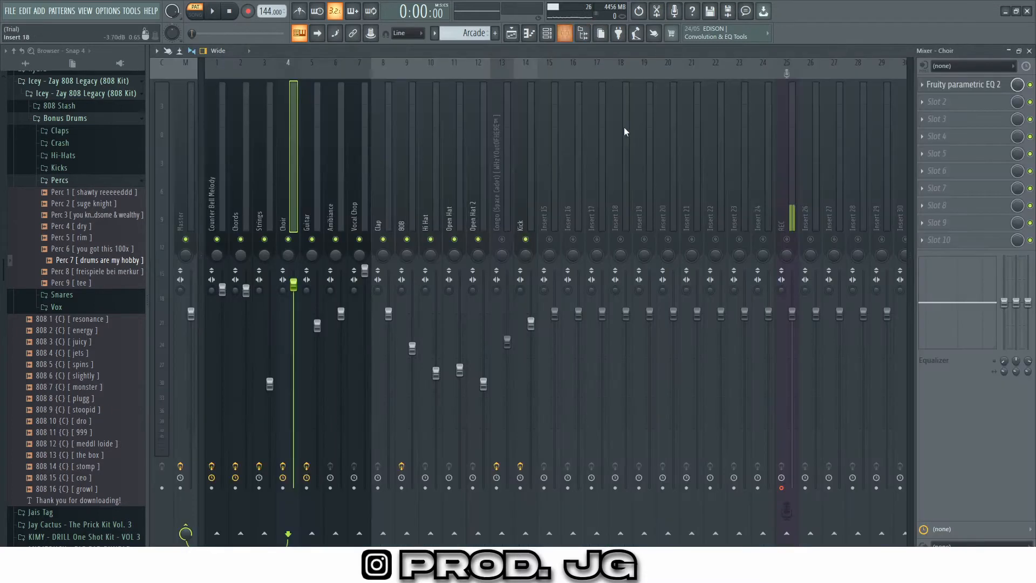
{"action": "left_click", "coordinate": [309, 203]}
{"action": "left_click", "coordinate": [963, 84]}
{"action": "left_click", "coordinate": [966, 102]}
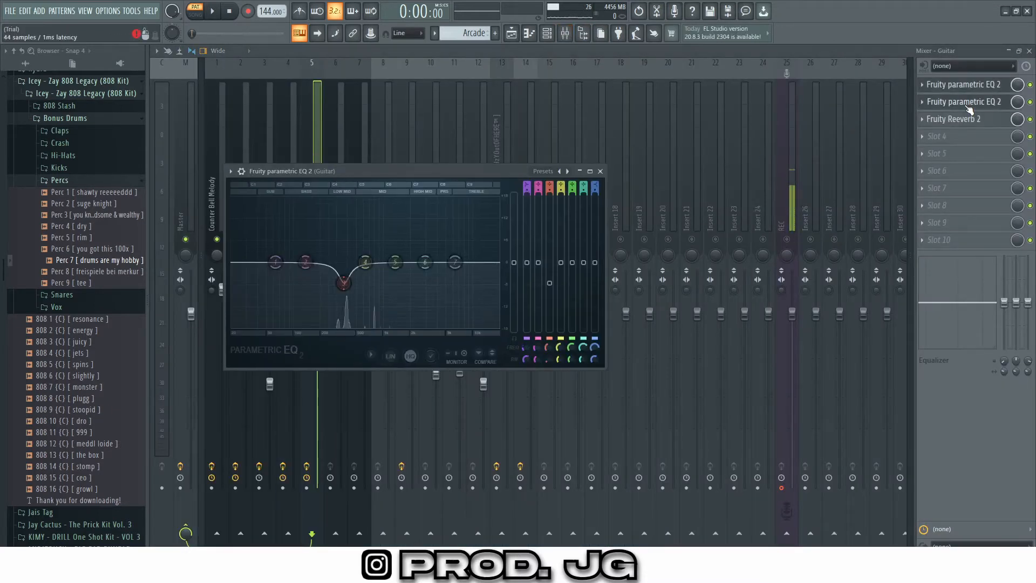
{"action": "left_click", "coordinate": [966, 119]}
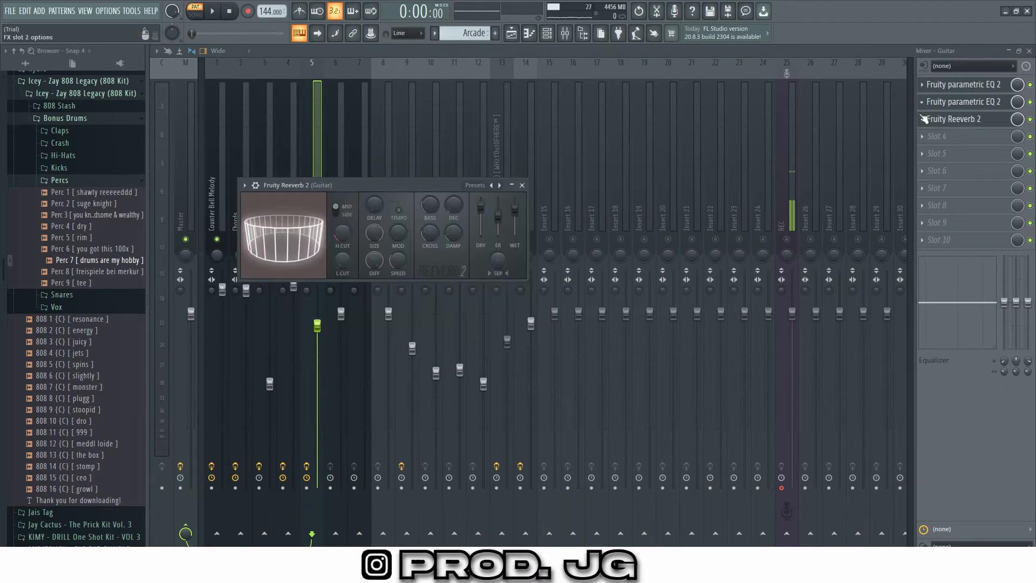
{"action": "left_click", "coordinate": [521, 185]}
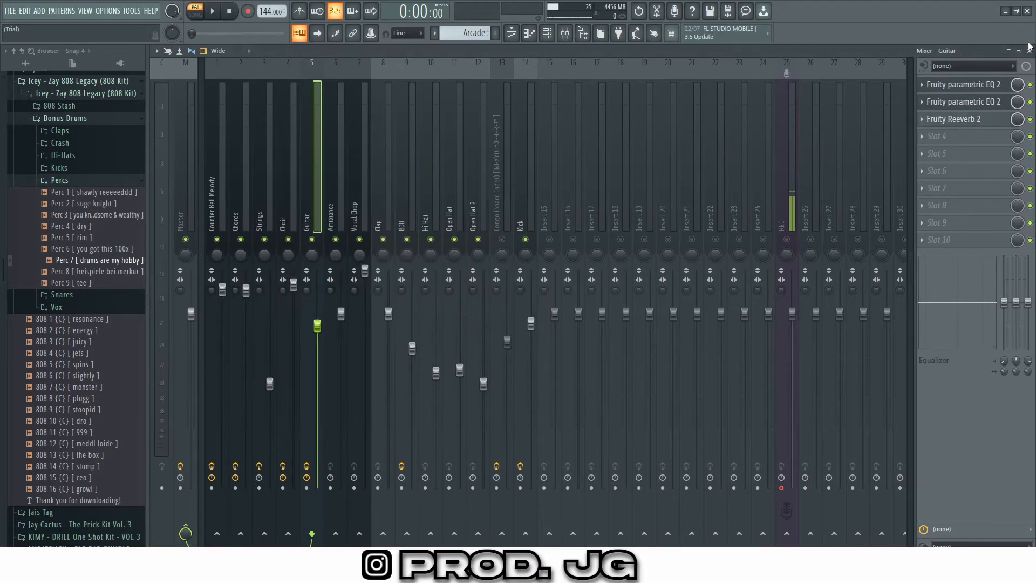
{"action": "left_click", "coordinate": [1029, 51]}
{"action": "left_click", "coordinate": [596, 168]}
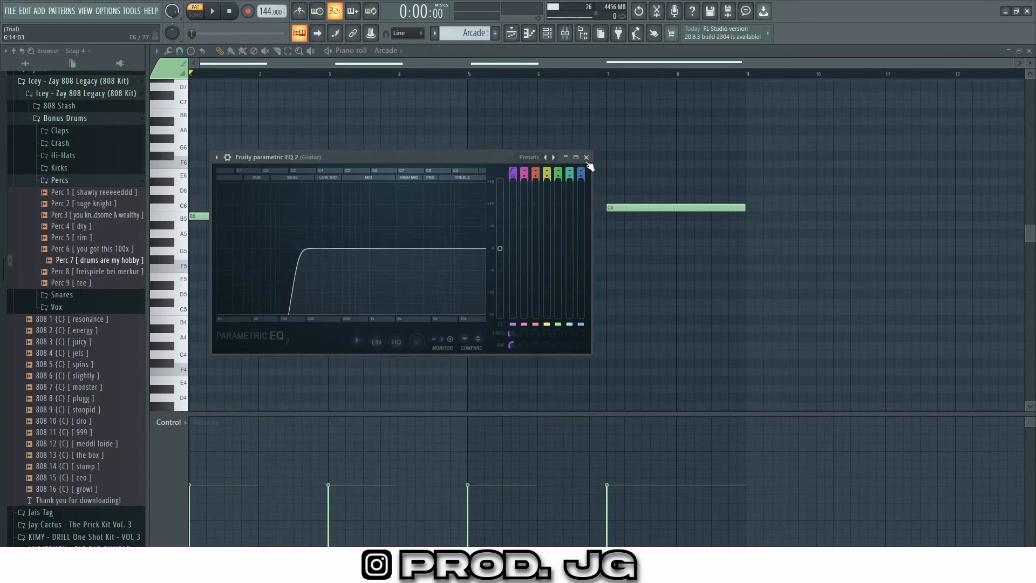
{"action": "left_click", "coordinate": [576, 157]}
{"action": "left_click", "coordinate": [1029, 50]}
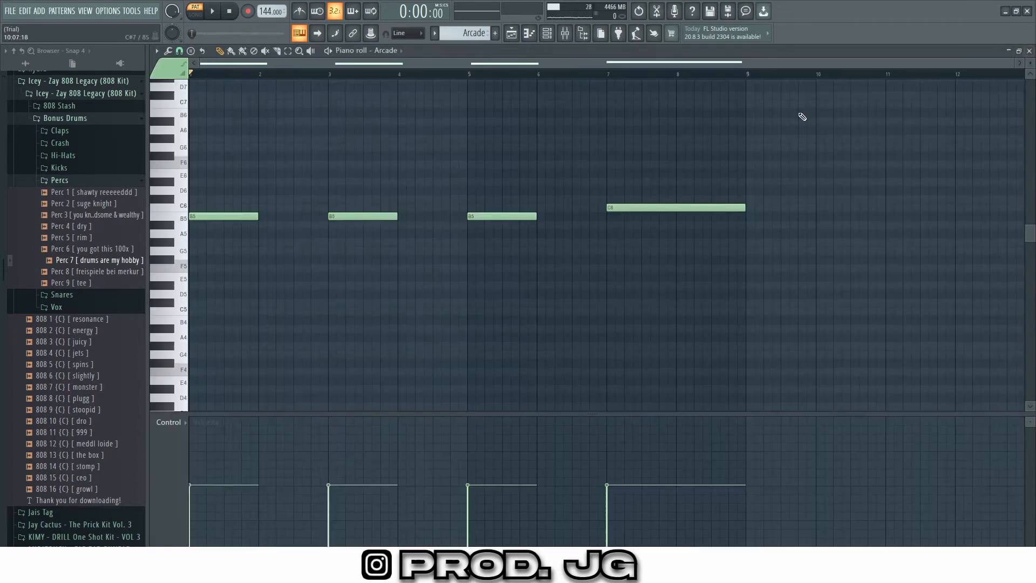
Open the Arcade guitar instrument, close its sample editor to view the loaded kit, then return to the Arcade piano roll
{"action": "left_click", "coordinate": [547, 33]}
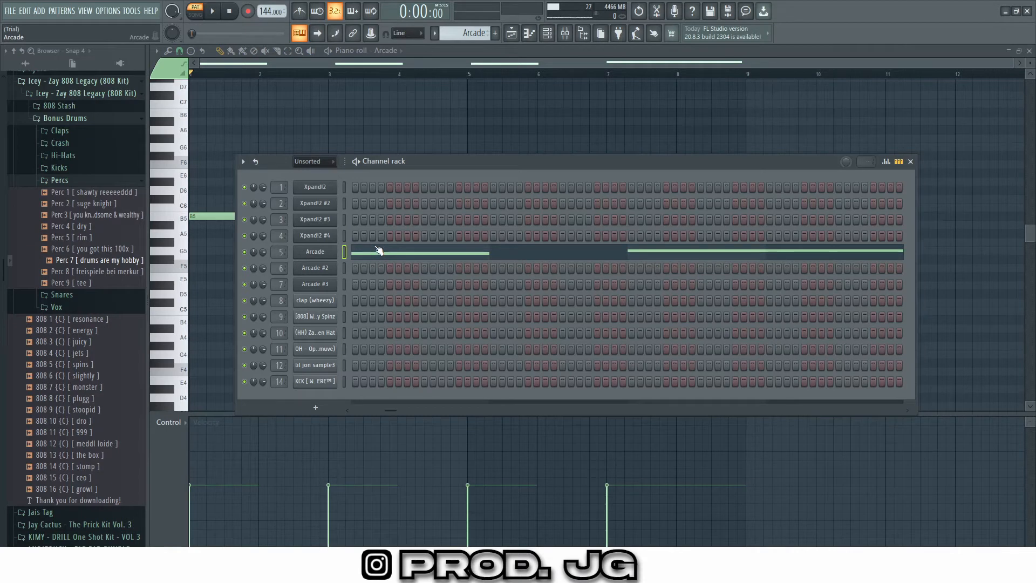
{"action": "left_click", "coordinate": [329, 252]}
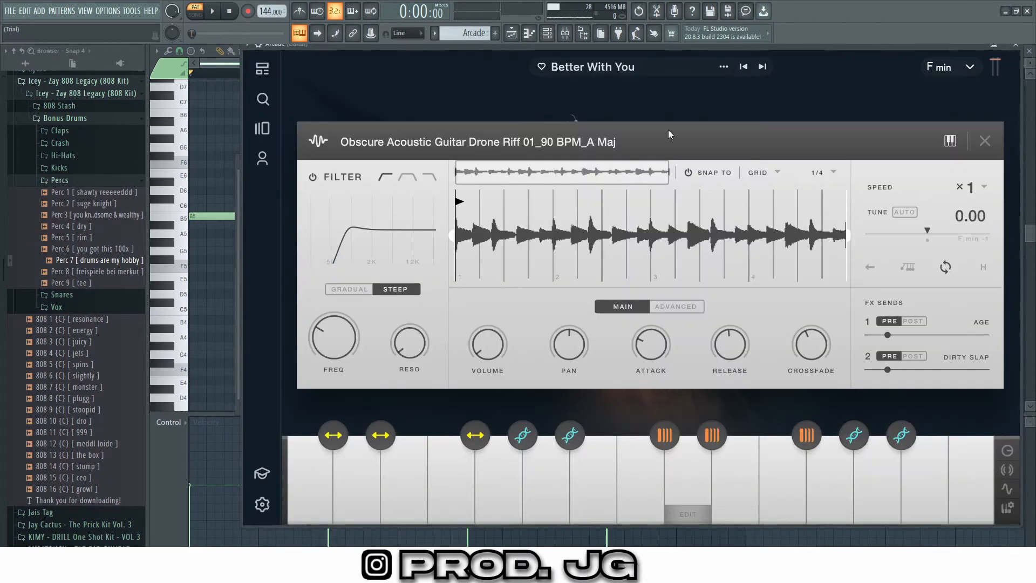
{"action": "left_click", "coordinate": [984, 141]}
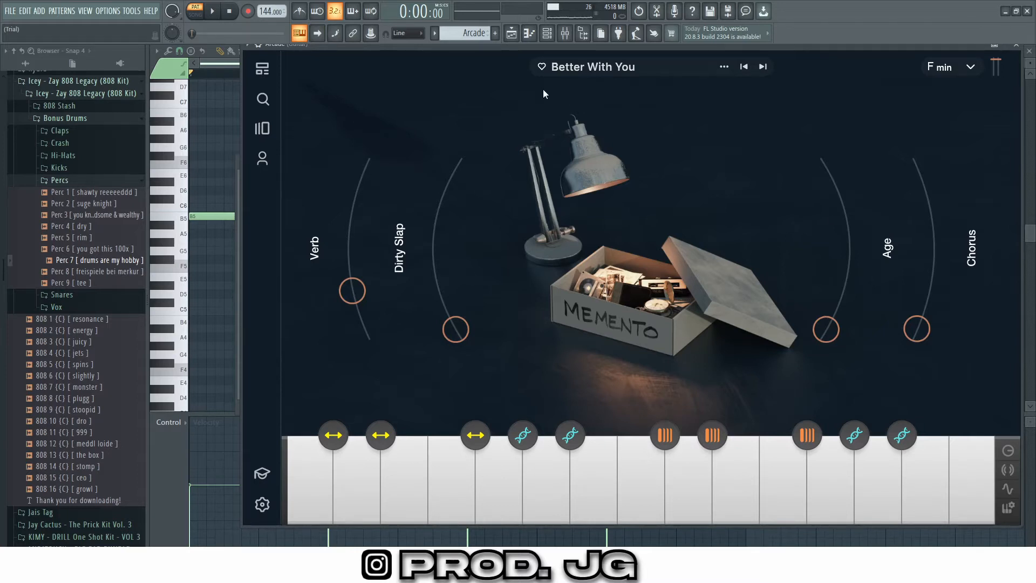
{"action": "left_click", "coordinate": [1017, 48]}
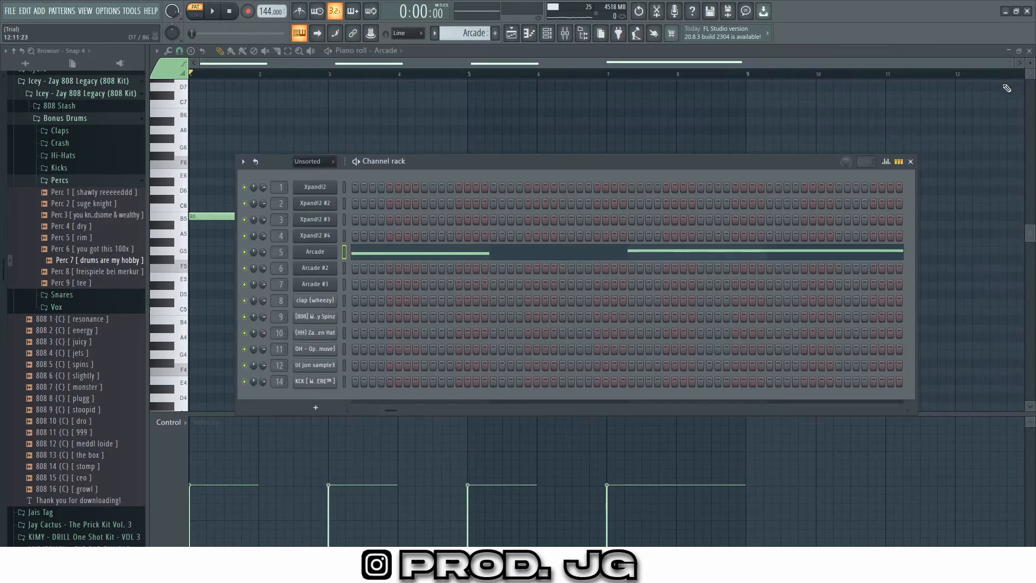
{"action": "left_click", "coordinate": [908, 162]}
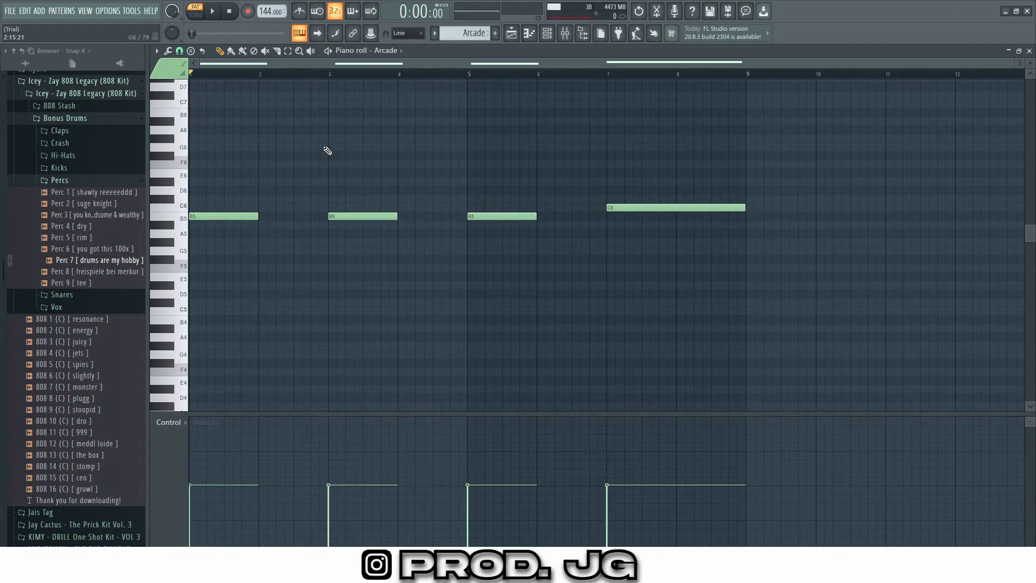
Play back the start of the Arcade guitar notes, then return to the playlist
{"action": "key", "text": "space"}
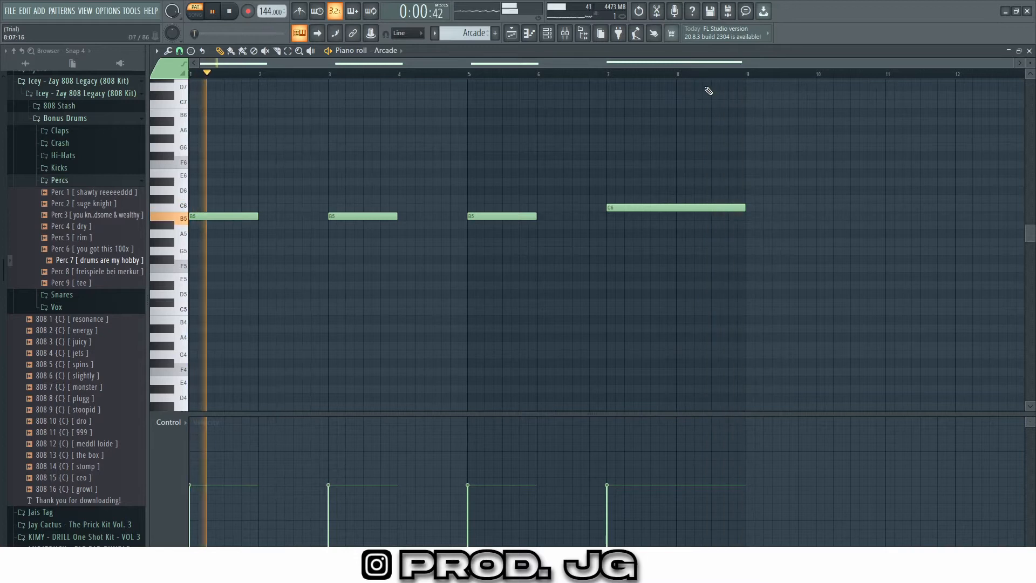
{"action": "key", "text": "space"}
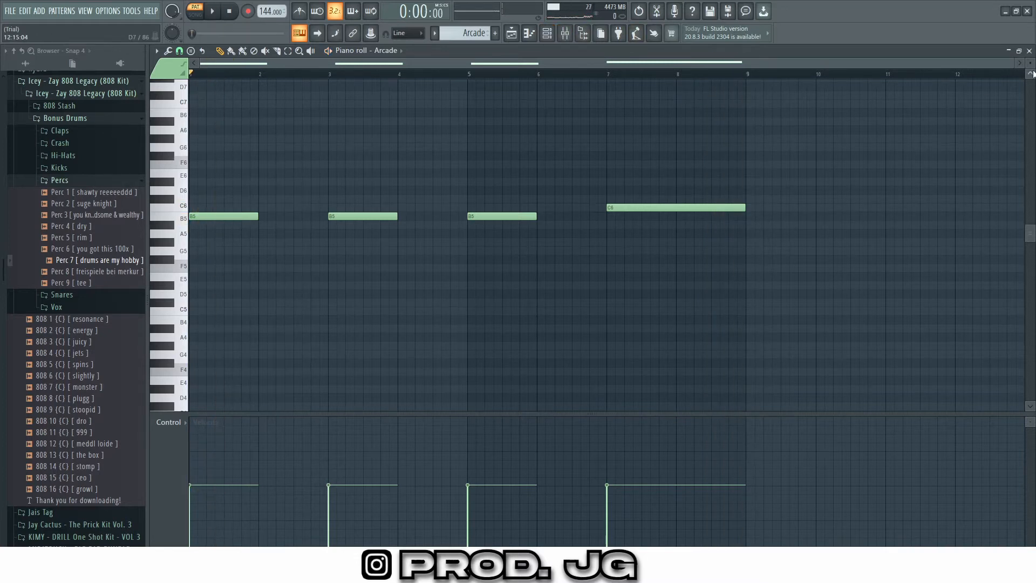
{"action": "left_click", "coordinate": [1030, 51]}
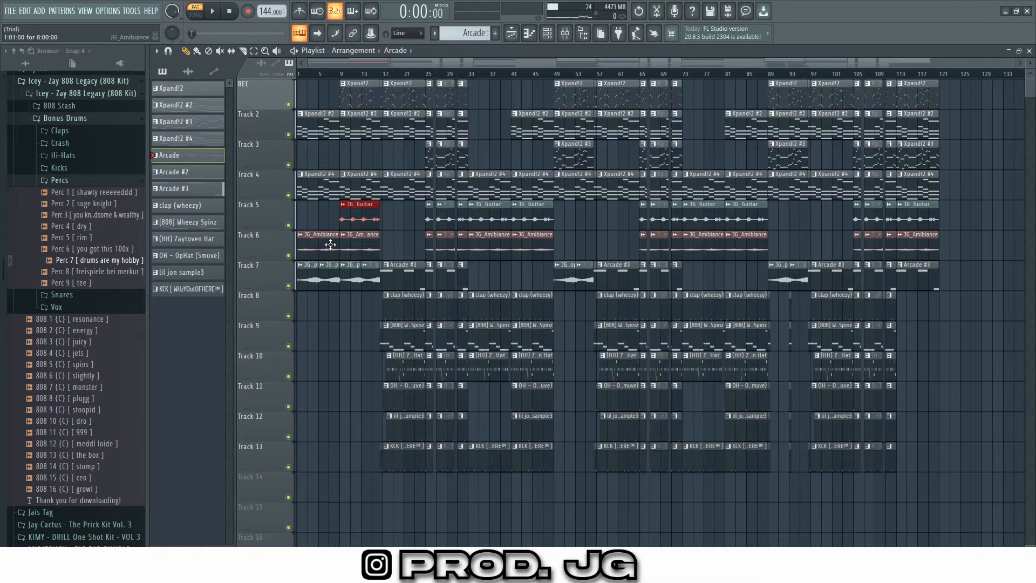
Inspect the sample settings of the ambiance audio clip on Track 6, then return to the pattern list
{"action": "left_click", "coordinate": [370, 251]}
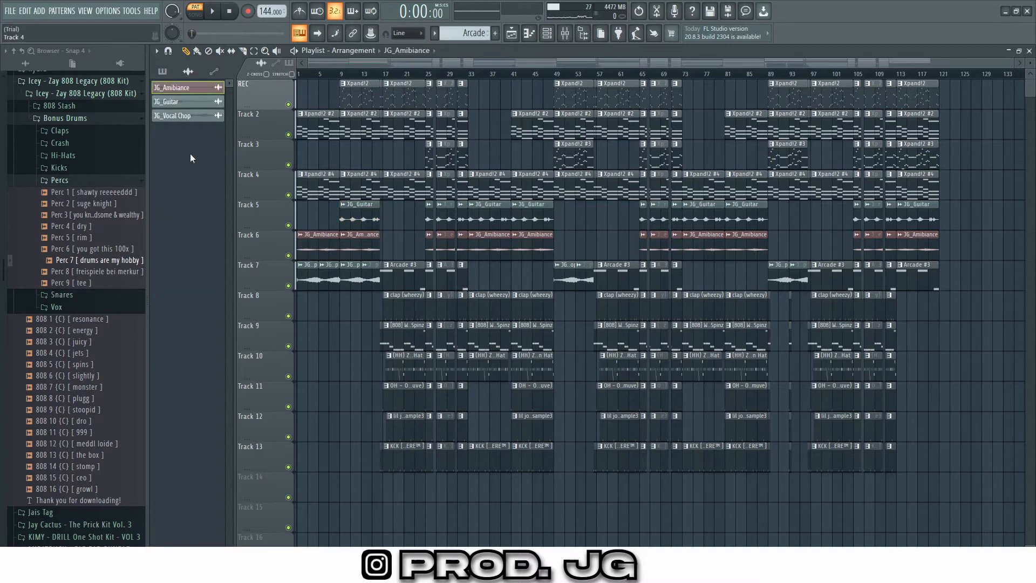
{"action": "left_click", "coordinate": [162, 71]}
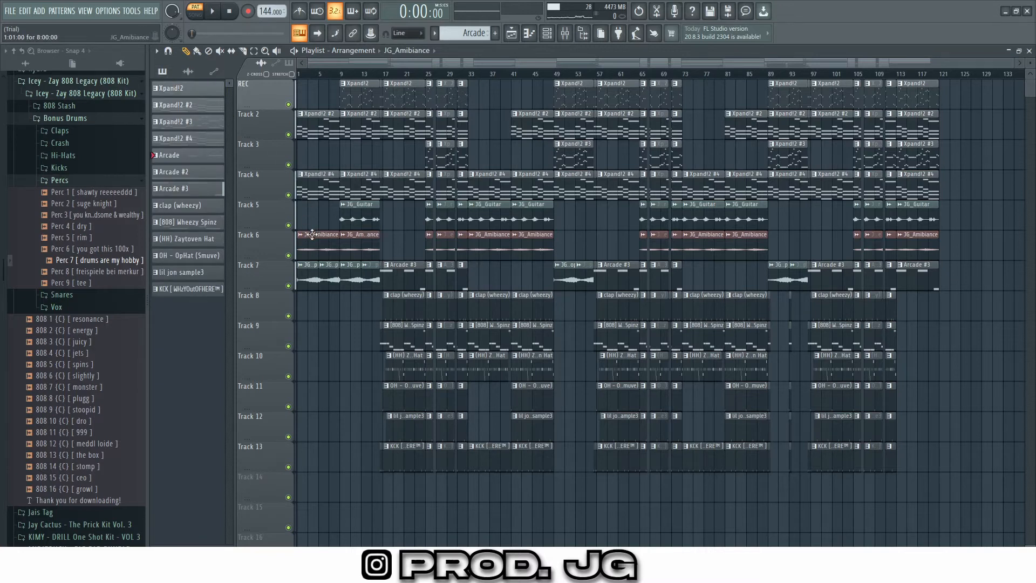
{"action": "double_click", "coordinate": [334, 240]}
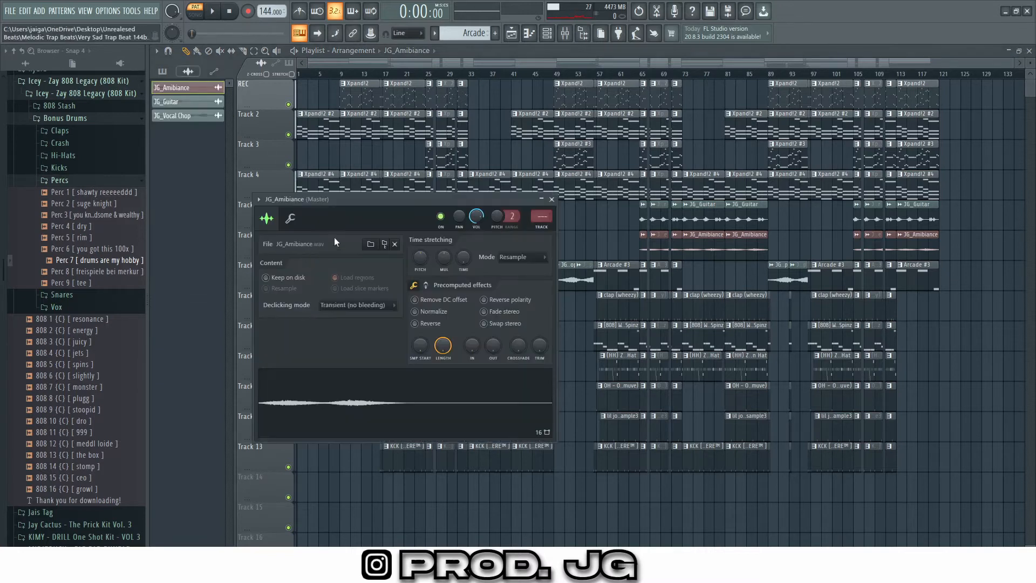
{"action": "left_click", "coordinate": [551, 199]}
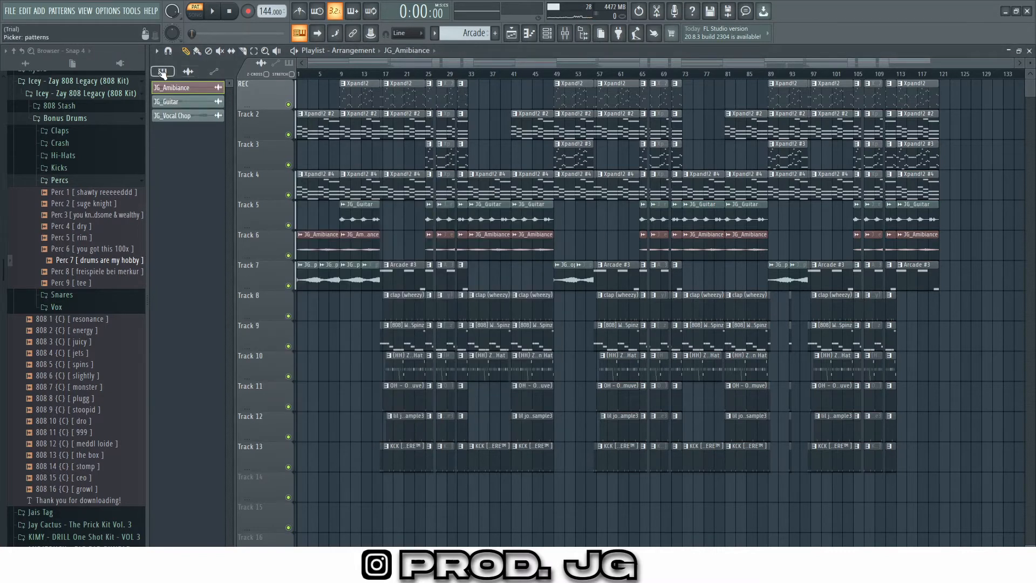
{"action": "left_click", "coordinate": [162, 71]}
Look up the kit loaded in the Arcade #2 ambiance instrument, then open the Arcade #2 notes in the piano roll
{"action": "left_click", "coordinate": [198, 174]}
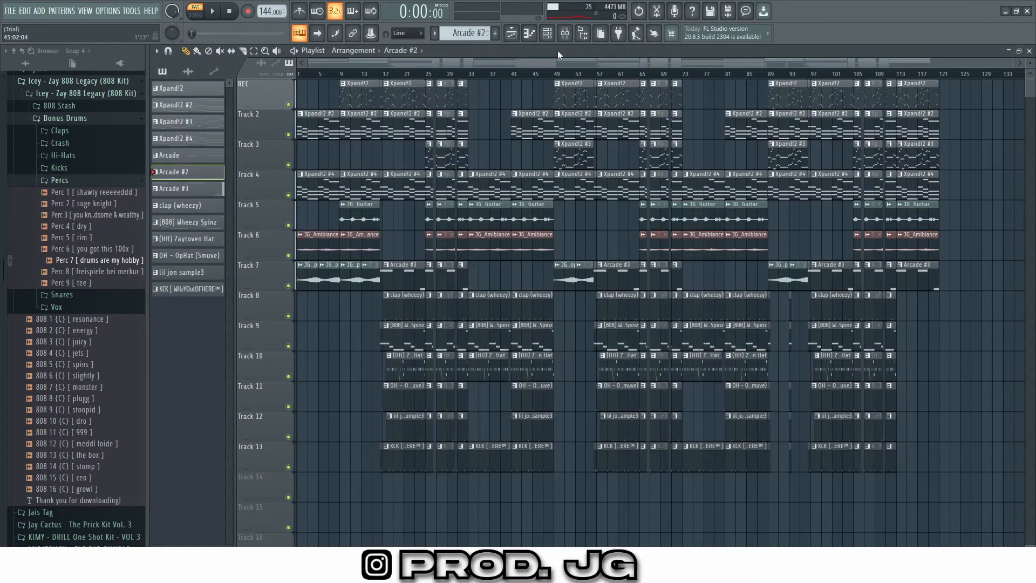
{"action": "left_click", "coordinate": [546, 33]}
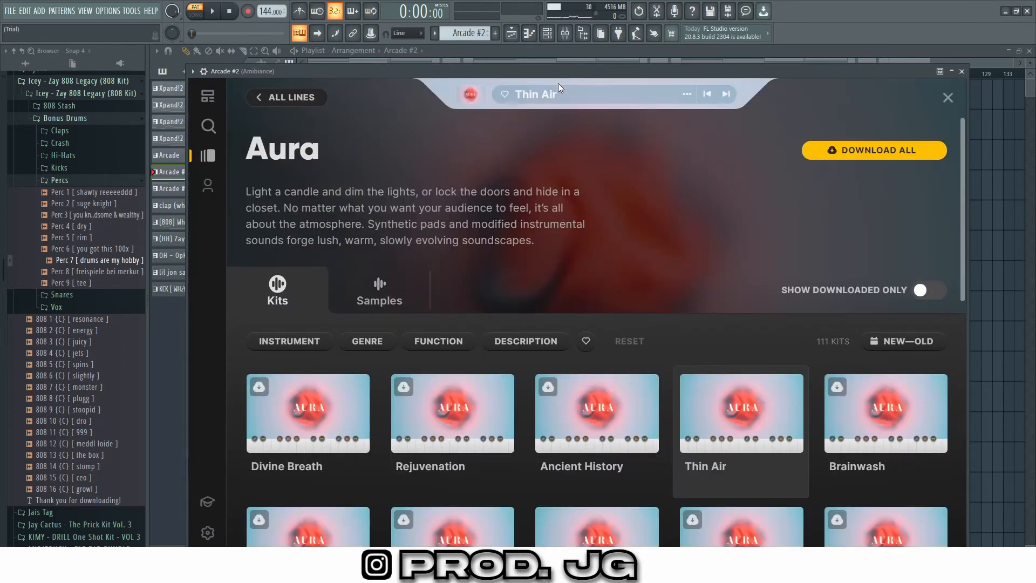
{"action": "left_click", "coordinate": [961, 71]}
{"action": "left_click", "coordinate": [678, 270]}
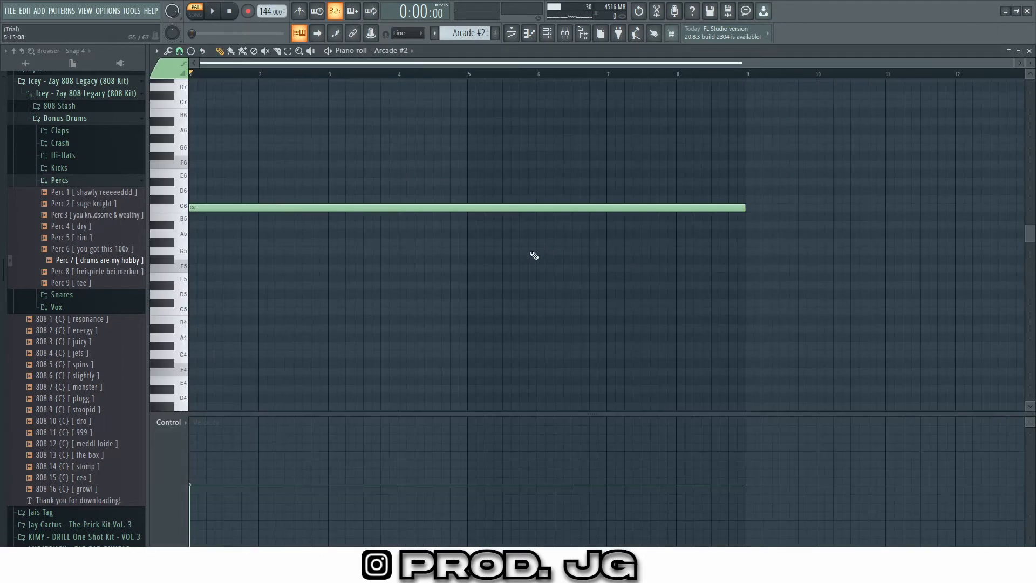
Play back the long Arcade #2 ambiance note, then return to the playlist
{"action": "key", "text": "space"}
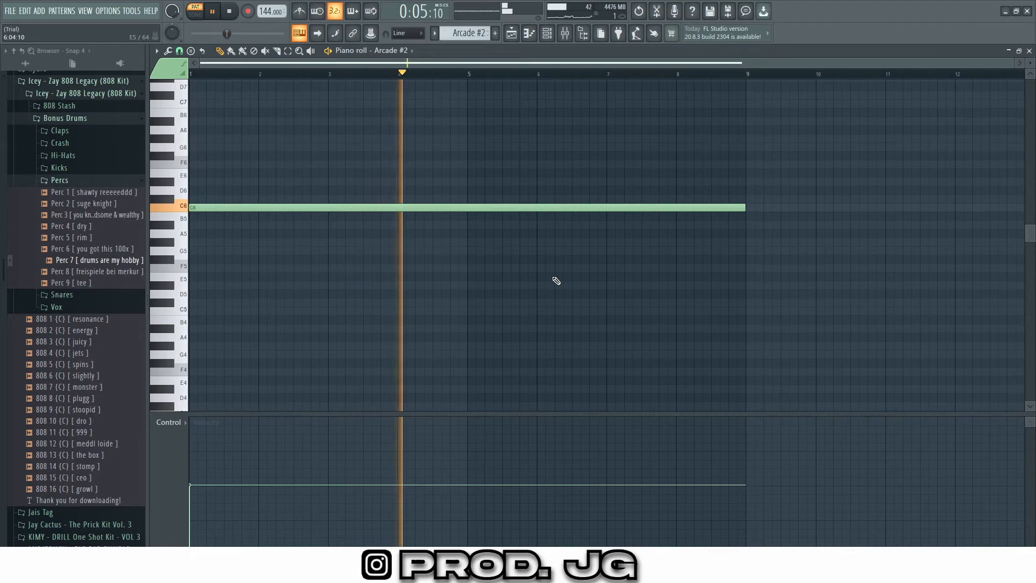
{"action": "key", "text": "space"}
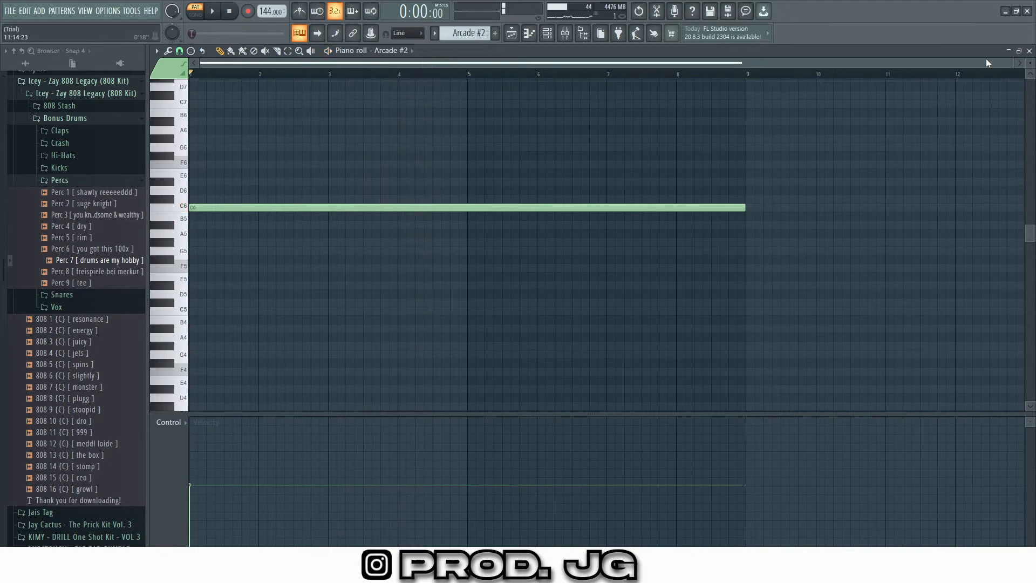
{"action": "left_click", "coordinate": [1028, 52]}
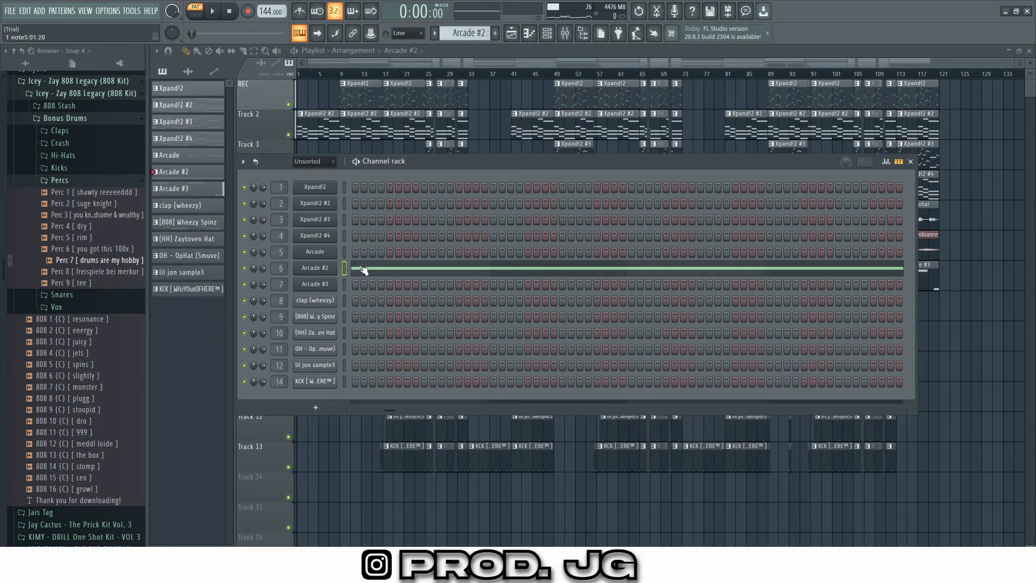
{"action": "left_click", "coordinate": [910, 162]}
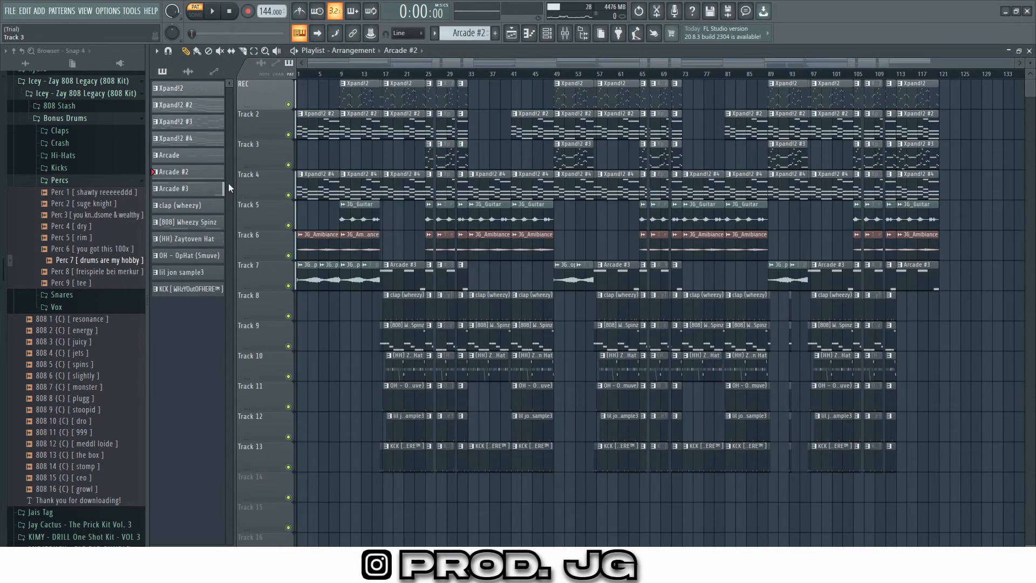
Open the Arcade #3 pattern's notes and its vocal chop instrument, and reposition the instrument window to show its full width
{"action": "left_click", "coordinate": [187, 192]}
{"action": "key", "text": "F7"}
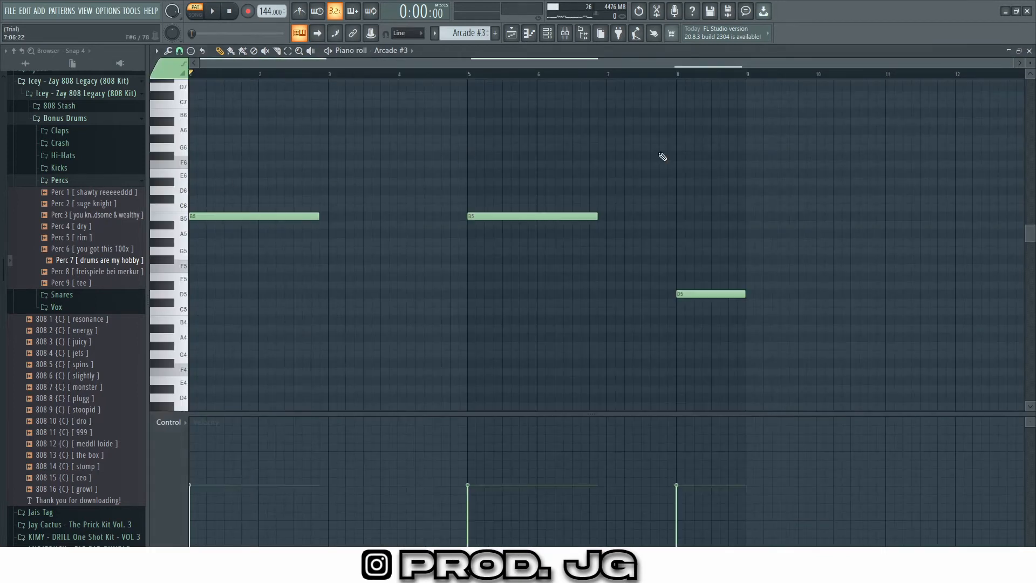
{"action": "key", "text": "F6"}
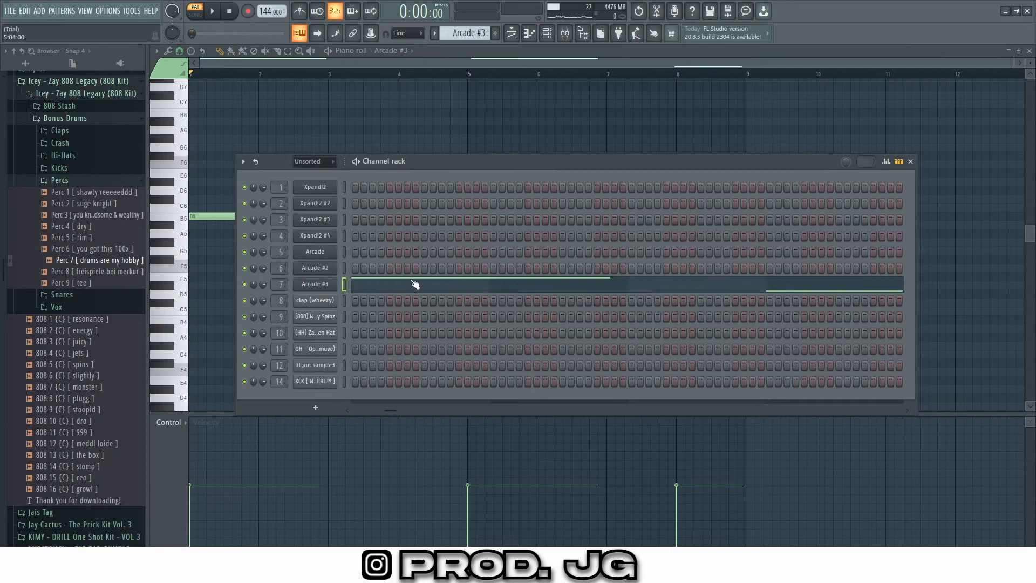
{"action": "left_click", "coordinate": [330, 284]}
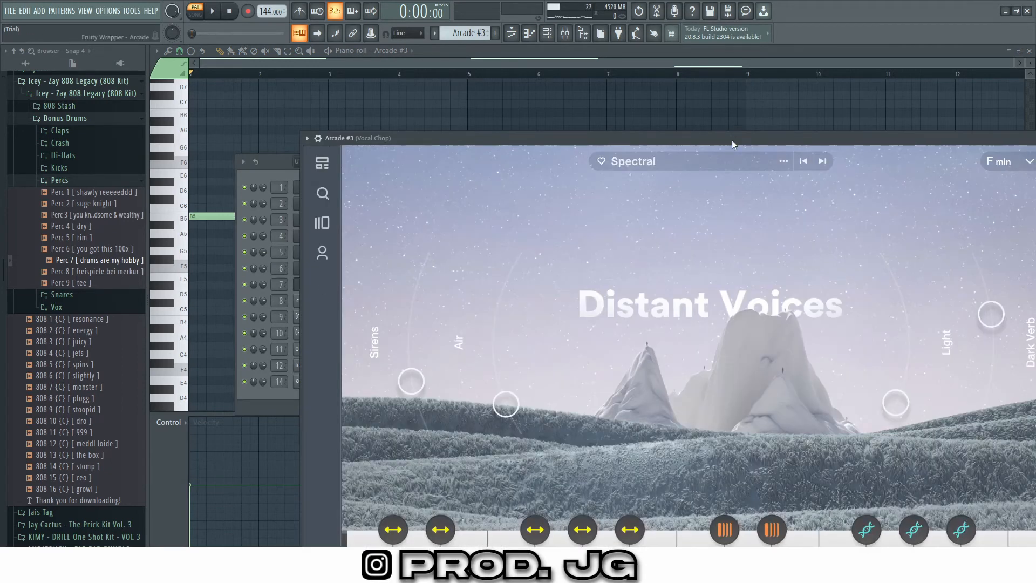
{"action": "left_click_drag", "start_coordinate": [730, 137], "coordinate": [648, 99]}
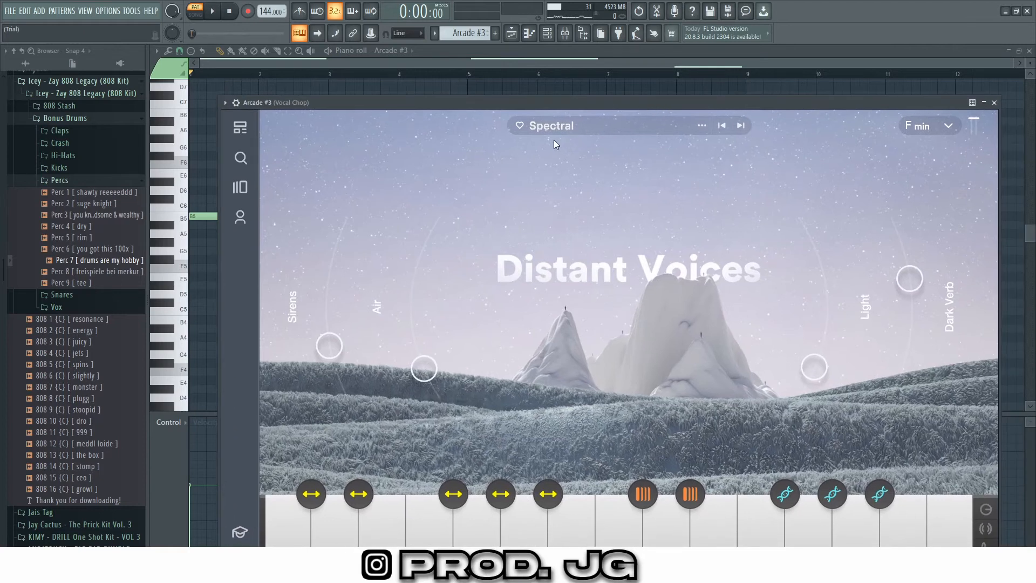
Close the Arcade #3 instrument, check the Vocal Chop track's effect slots in the mixer, and return to the Arcade #3 notes
{"action": "key", "text": "Escape"}
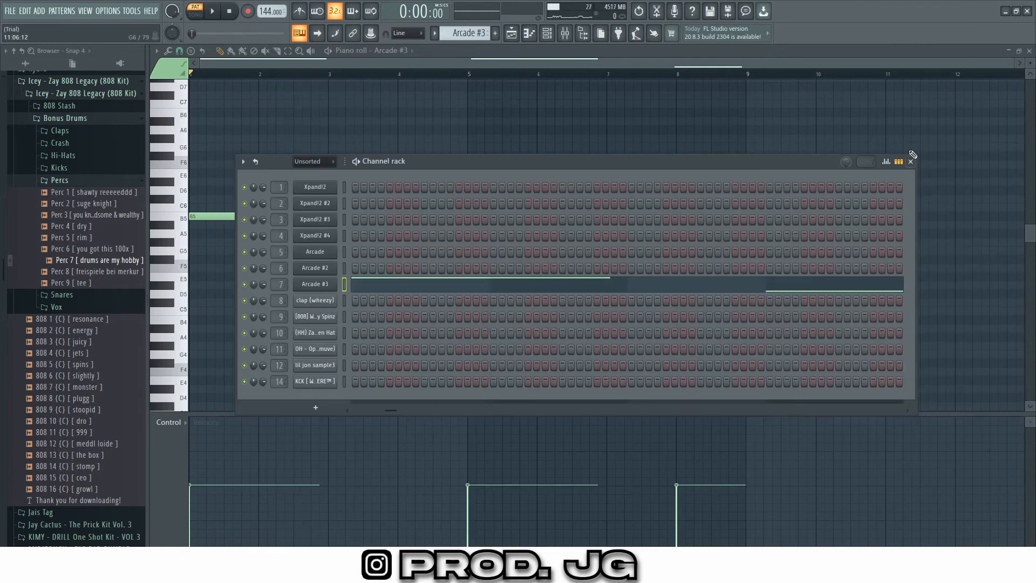
{"action": "left_click", "coordinate": [909, 161]}
{"action": "left_click", "coordinate": [564, 33]}
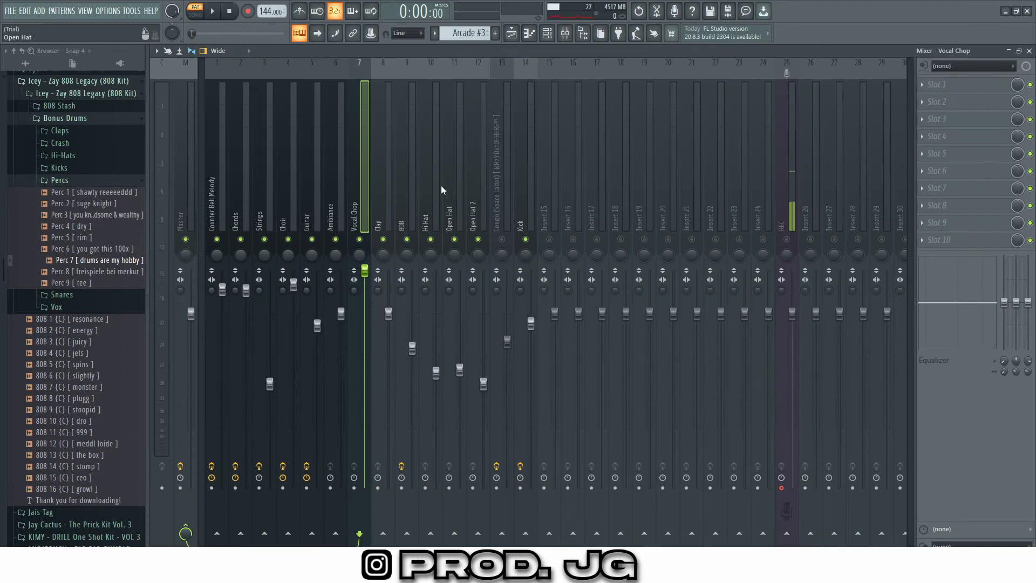
{"action": "left_click", "coordinate": [1029, 50]}
{"action": "key", "text": "F6"}
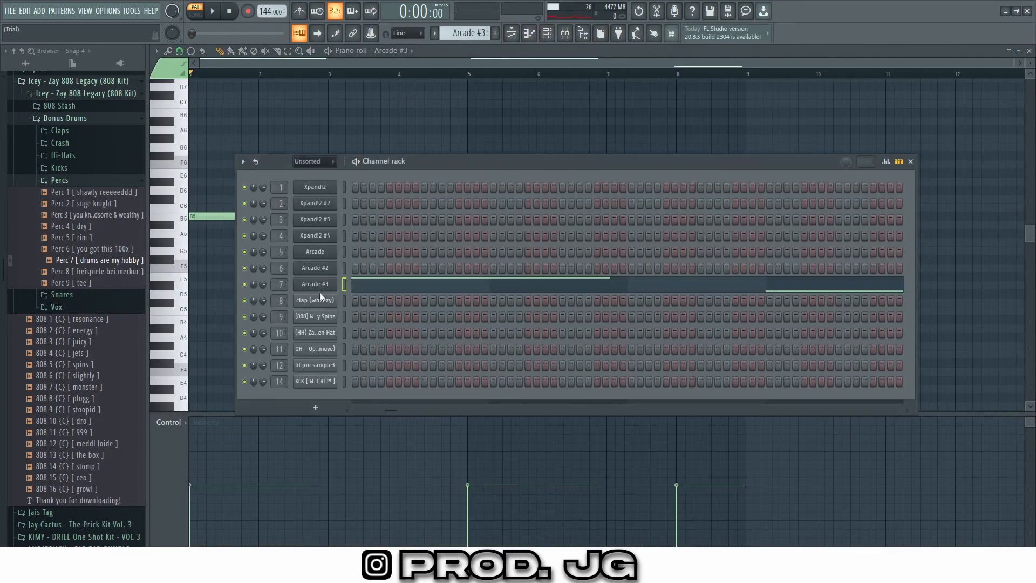
{"action": "left_click", "coordinate": [911, 162]}
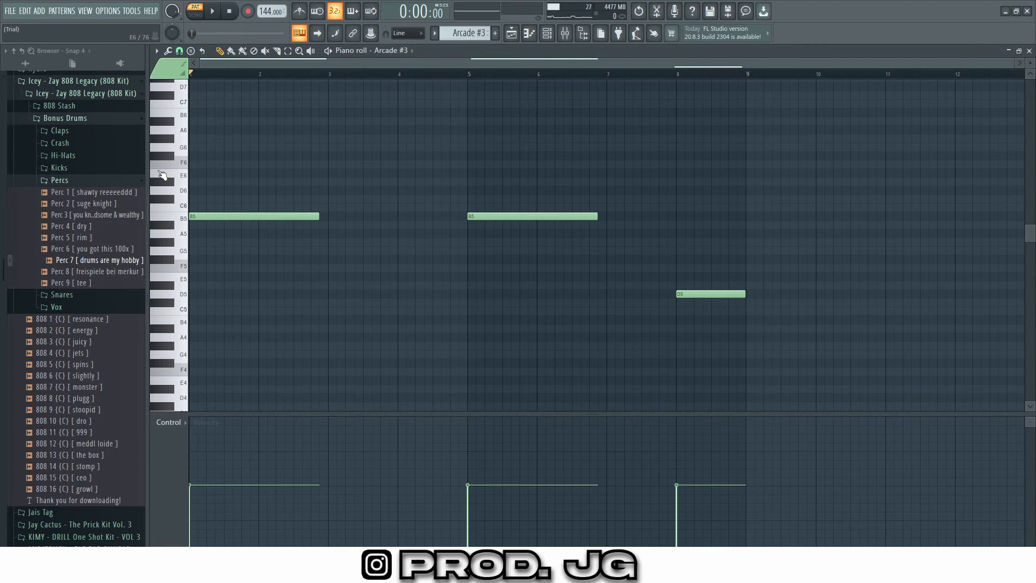
Play back the Arcade #3 vocal chop notes in the piano roll, then return to the playlist
{"action": "key", "text": "space"}
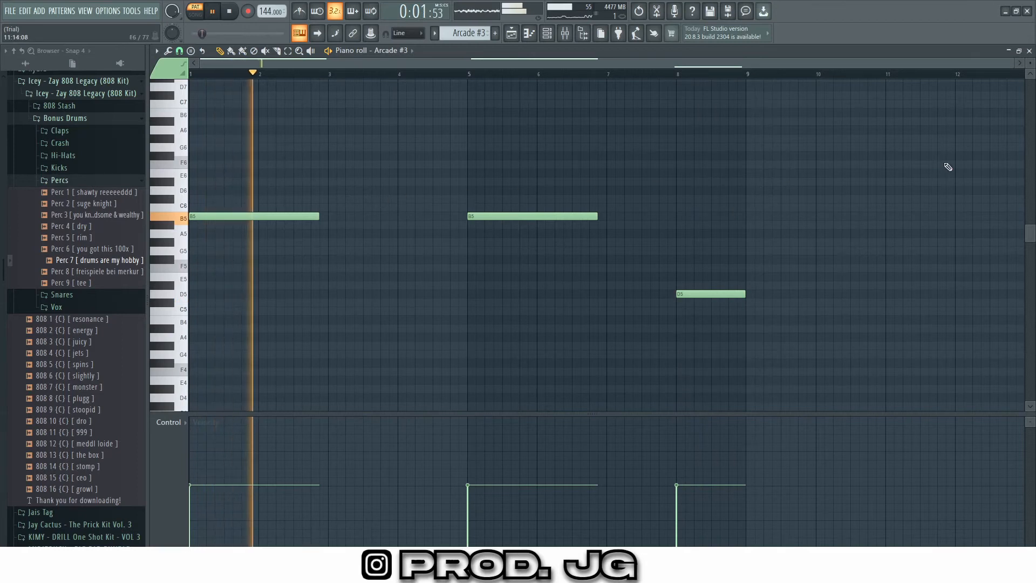
{"action": "key", "text": "space"}
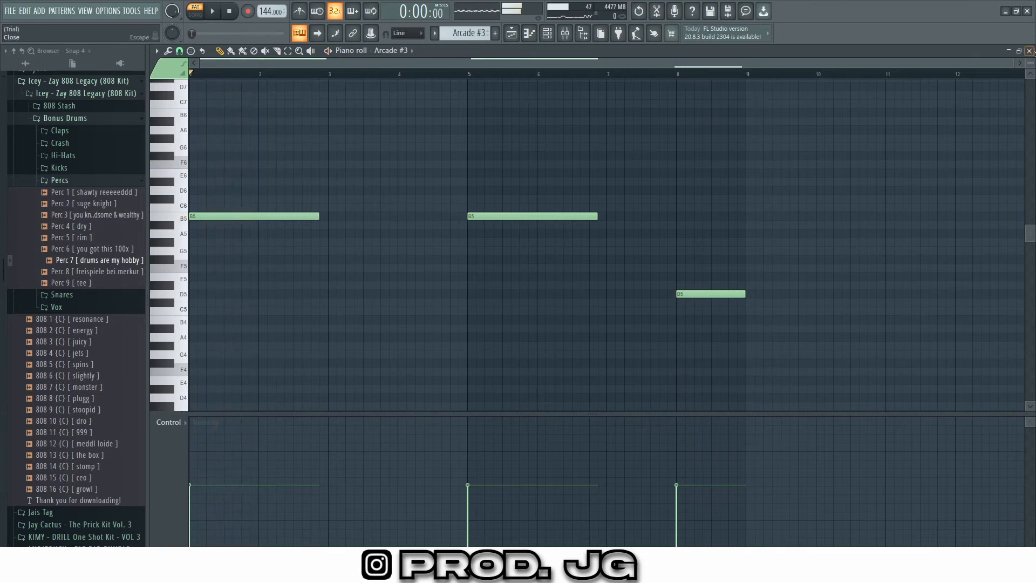
{"action": "left_click", "coordinate": [1029, 50]}
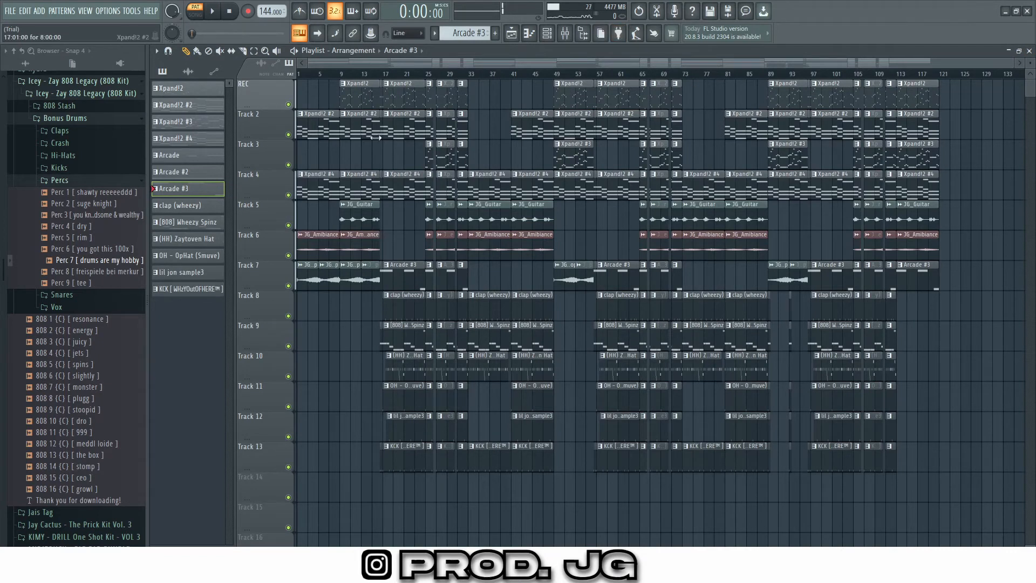
Select the clap (wheezy) pattern, view its steps in the channel rack, and play it back
{"action": "left_click", "coordinate": [199, 209]}
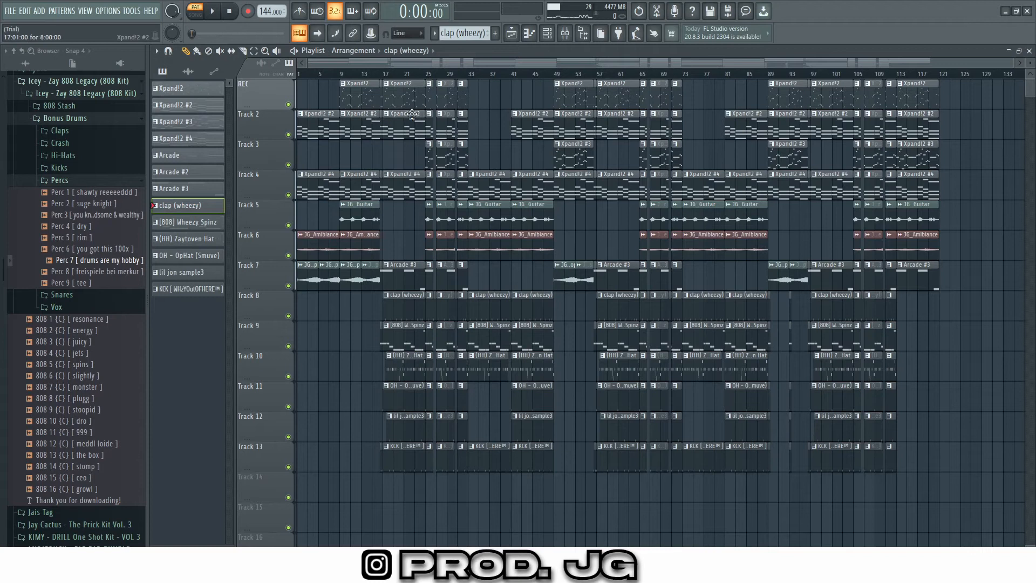
{"action": "scroll", "coordinate": [345, 114], "scroll_direction": "up", "scroll_amount": 2}
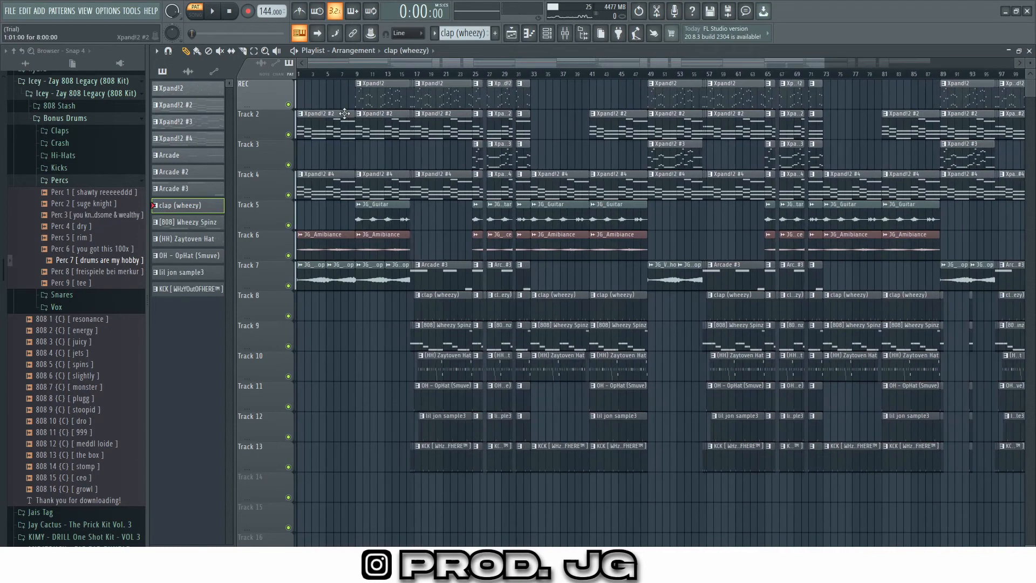
{"action": "scroll", "coordinate": [312, 118], "scroll_direction": "down", "scroll_amount": 1}
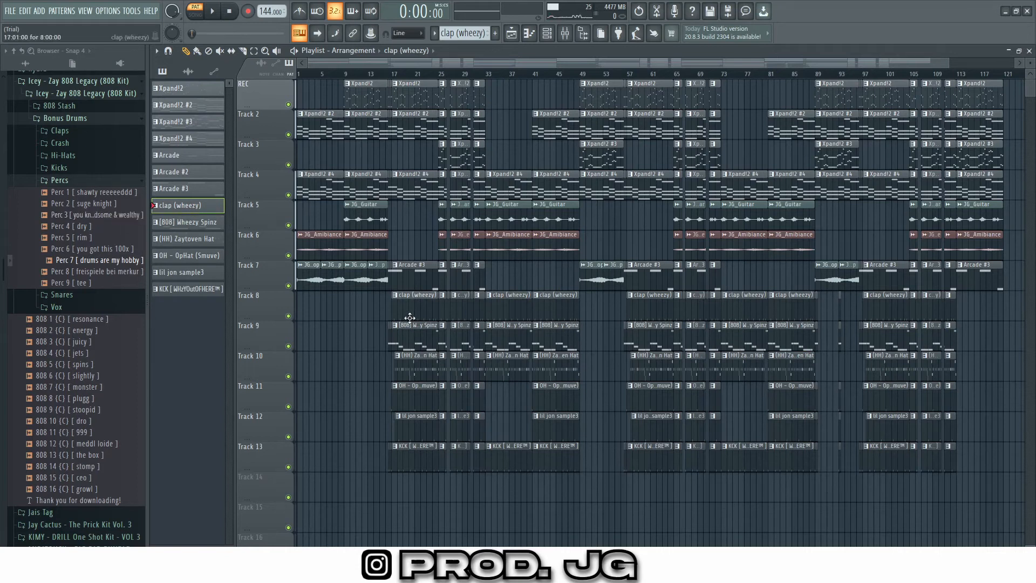
{"action": "key", "text": "F6"}
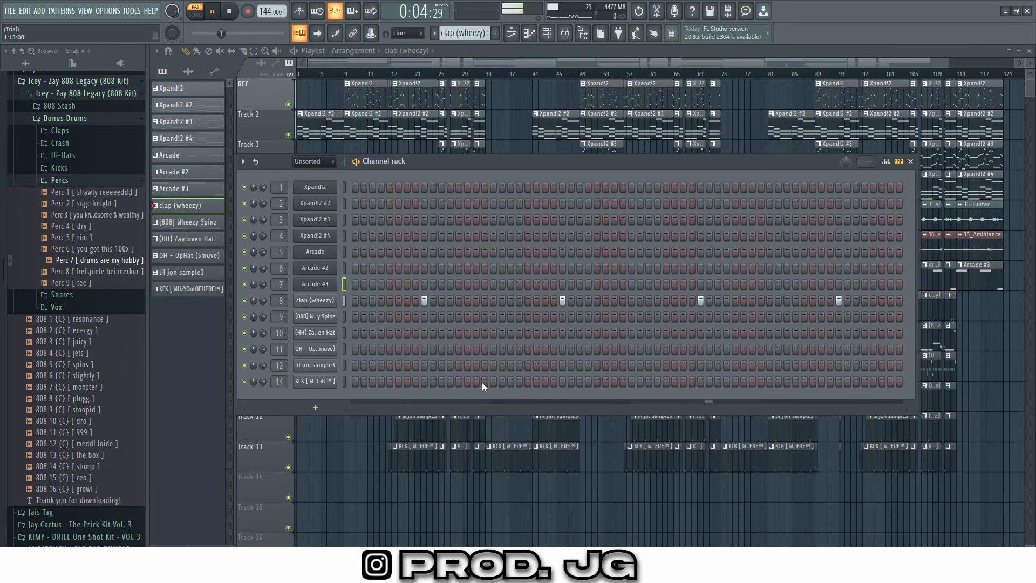
{"action": "key", "text": "space"}
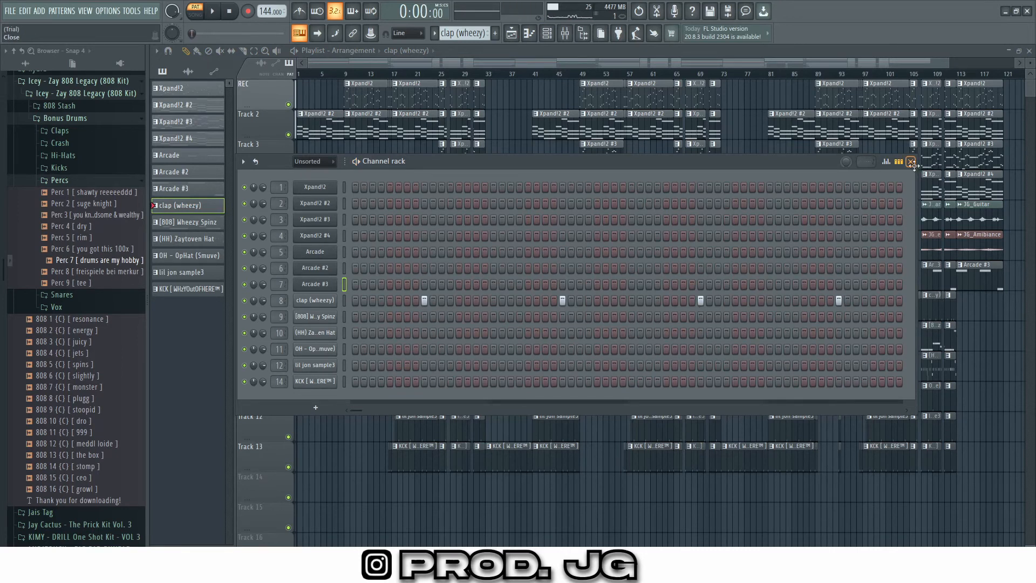
{"action": "left_click", "coordinate": [910, 162]}
Open the (HH) Zaytoven Hat pattern in the piano roll, play back its hi-hat rolls, and return to the playlist
{"action": "left_click", "coordinate": [201, 221]}
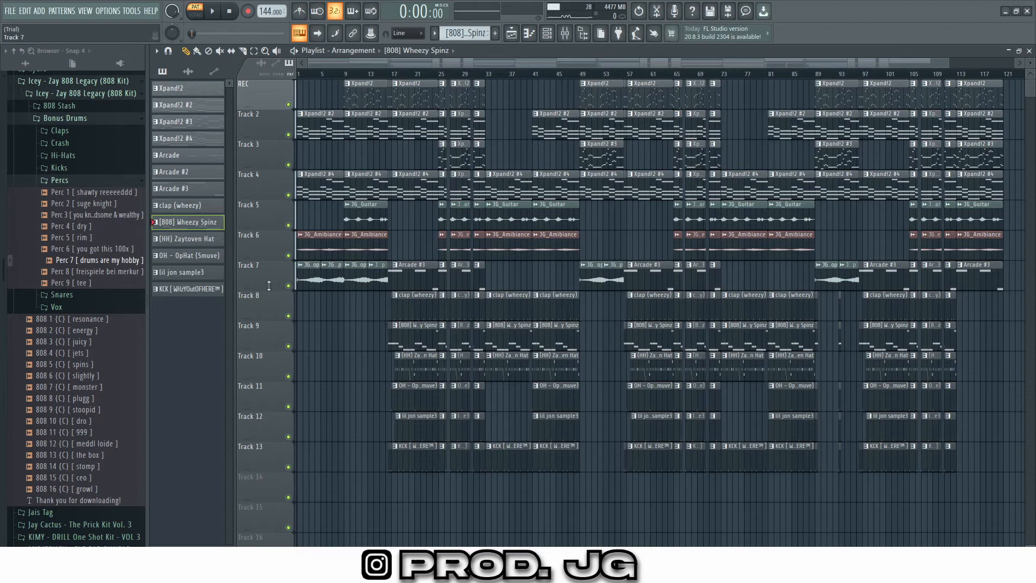
{"action": "left_click", "coordinate": [198, 241]}
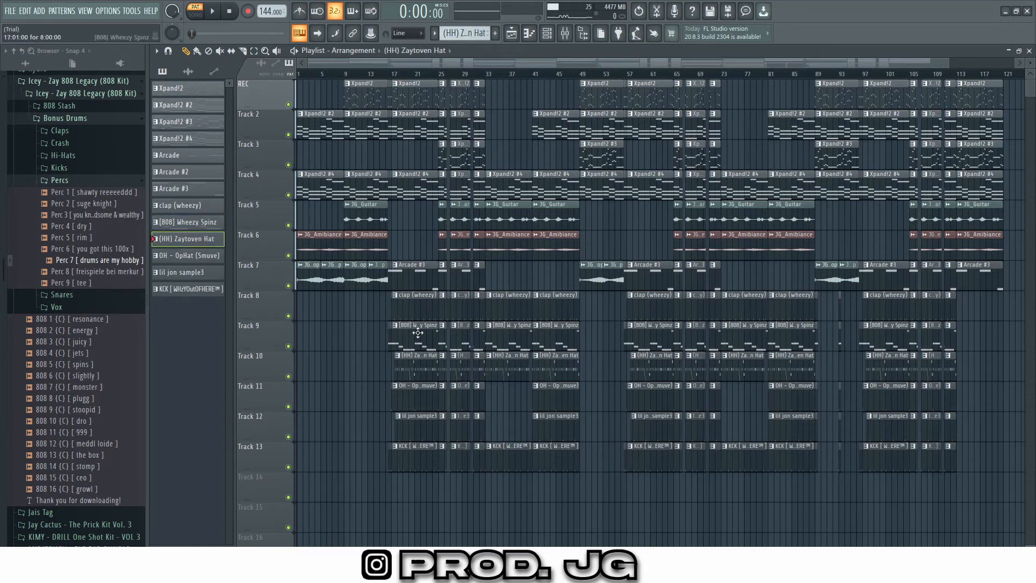
{"action": "double_click", "coordinate": [418, 370]}
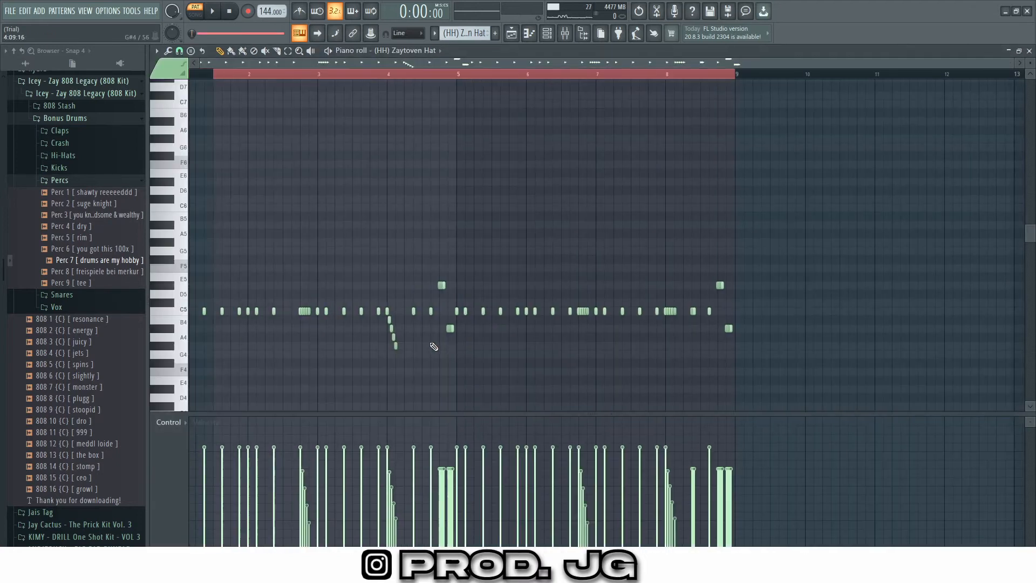
{"action": "key", "text": "space"}
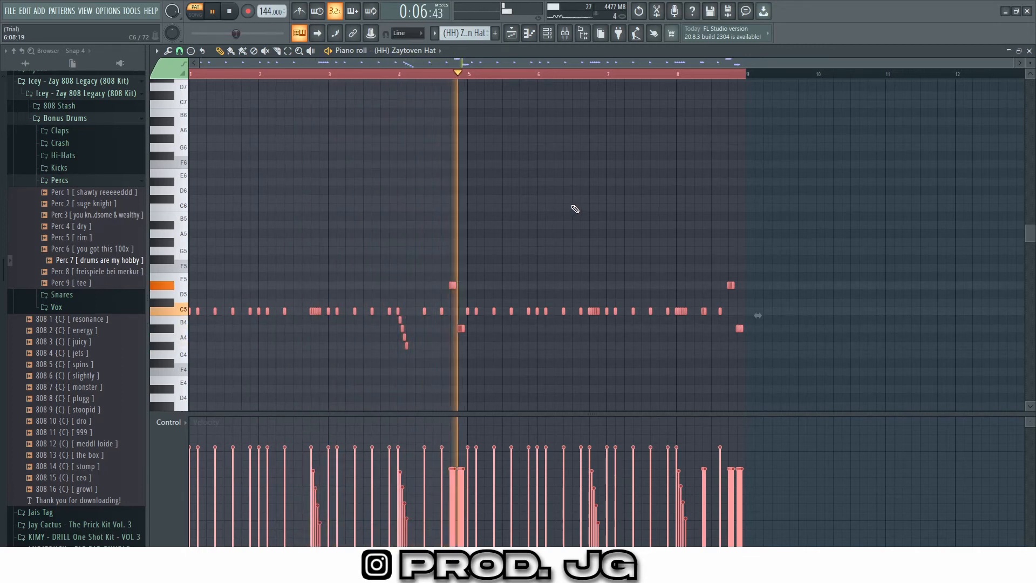
{"action": "key", "text": "space"}
{"action": "left_click", "coordinate": [1029, 50]}
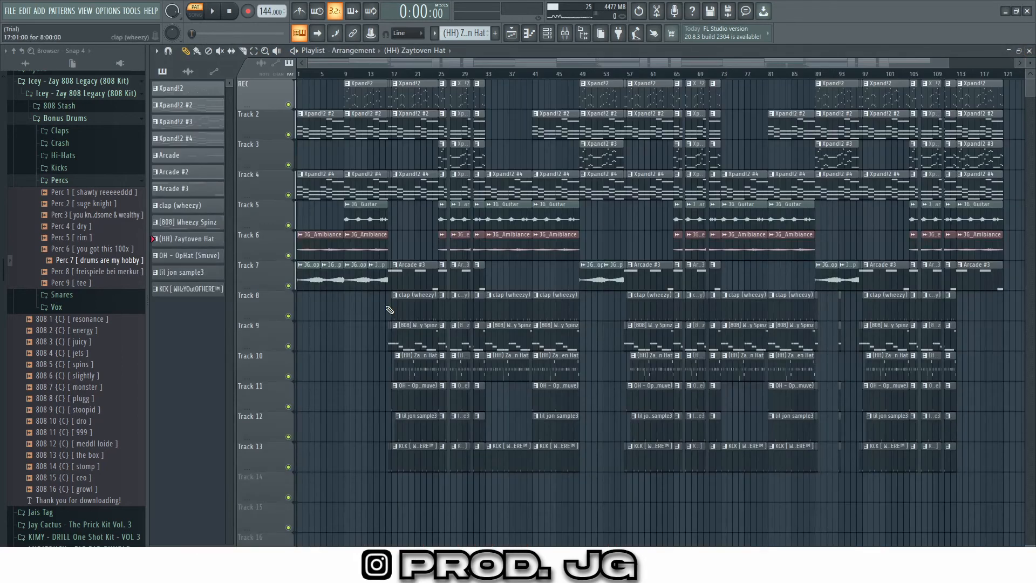
Open the OH - OpHat (Smuve) pattern in the piano roll, play back its open hat notes, and return to the playlist
{"action": "left_click", "coordinate": [183, 257]}
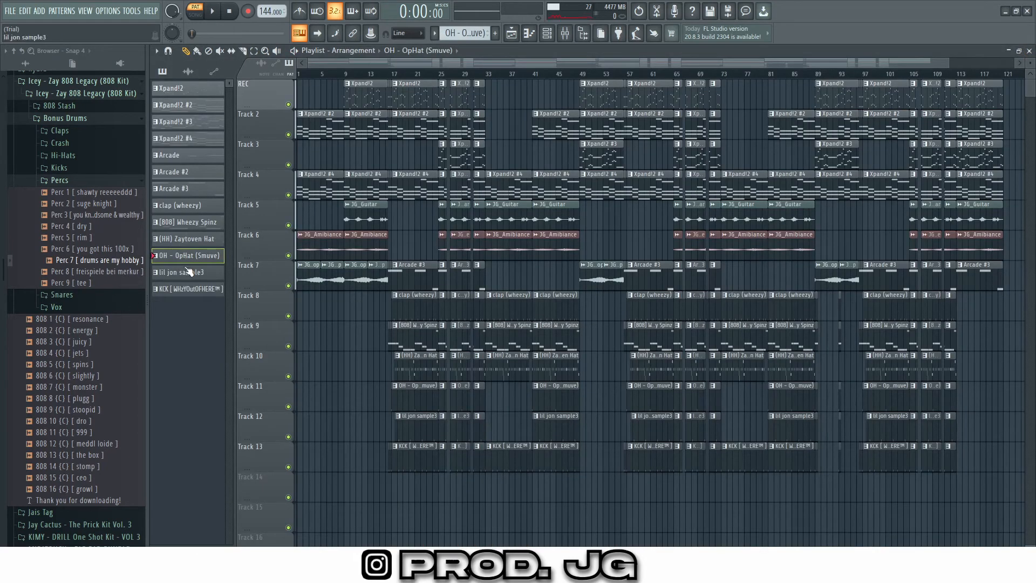
{"action": "double_click", "coordinate": [406, 400]}
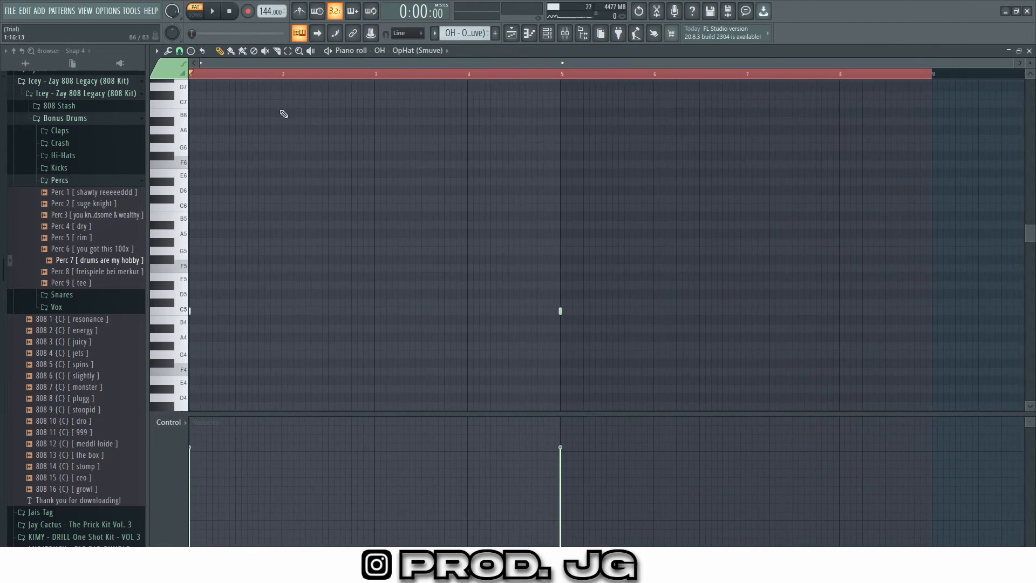
{"action": "key", "text": "space"}
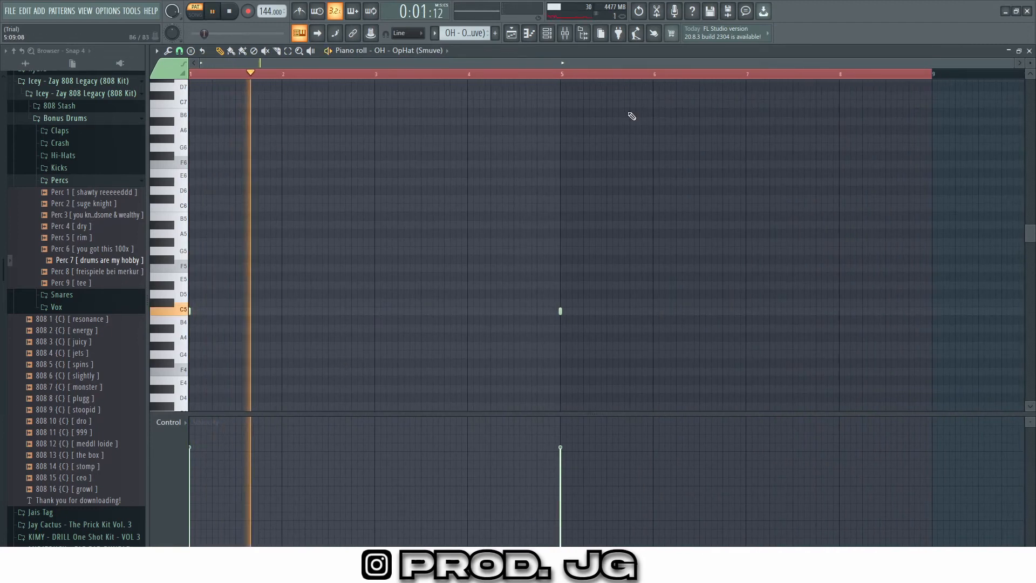
{"action": "left_click", "coordinate": [1029, 51]}
{"action": "key", "text": "space"}
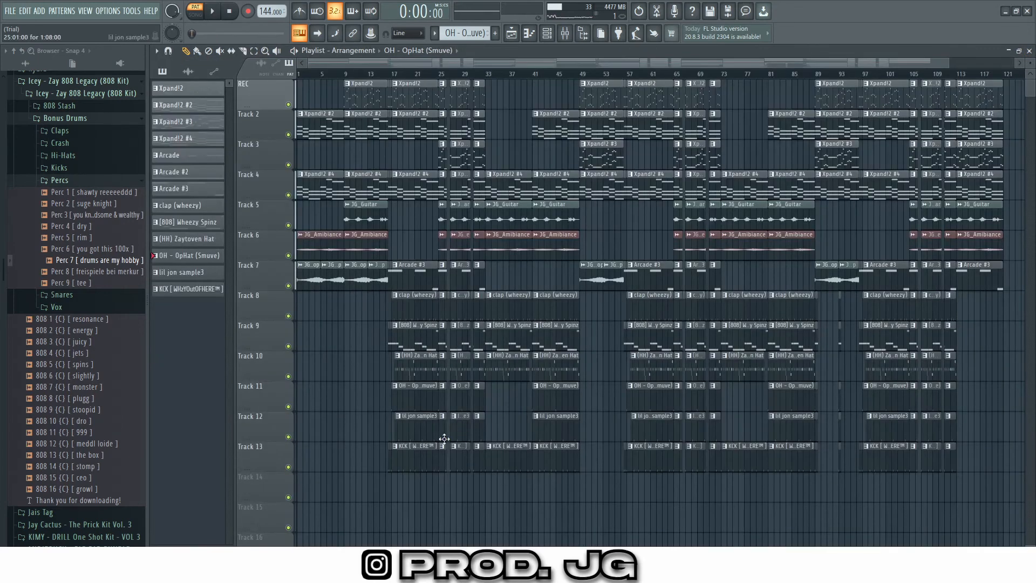
Open the lil jon sample3 pattern from Track 12 in the piano roll, play it back, and return to the playlist
{"action": "double_click", "coordinate": [416, 431]}
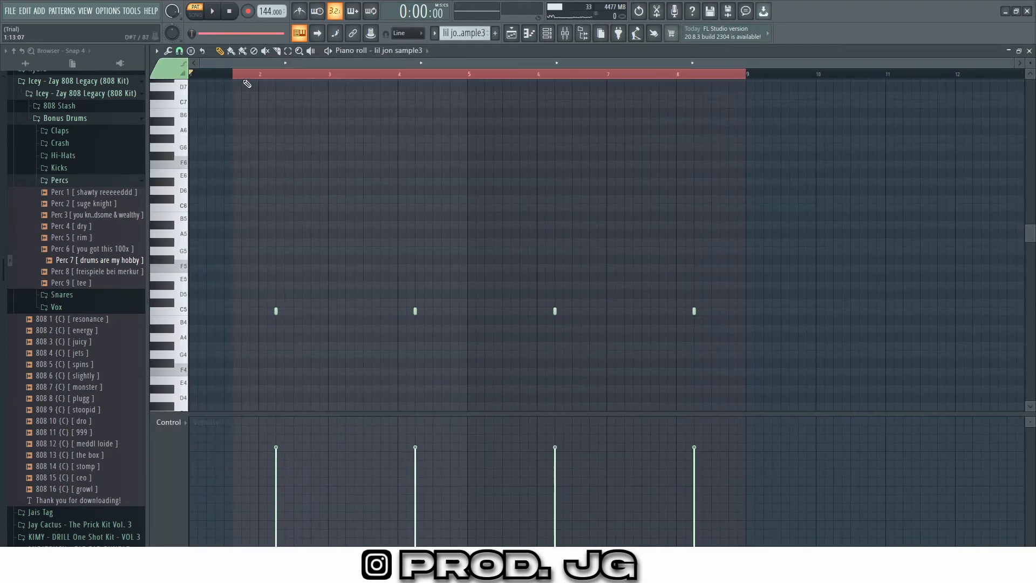
{"action": "key", "text": "ctrl+a"}
{"action": "key", "text": "space"}
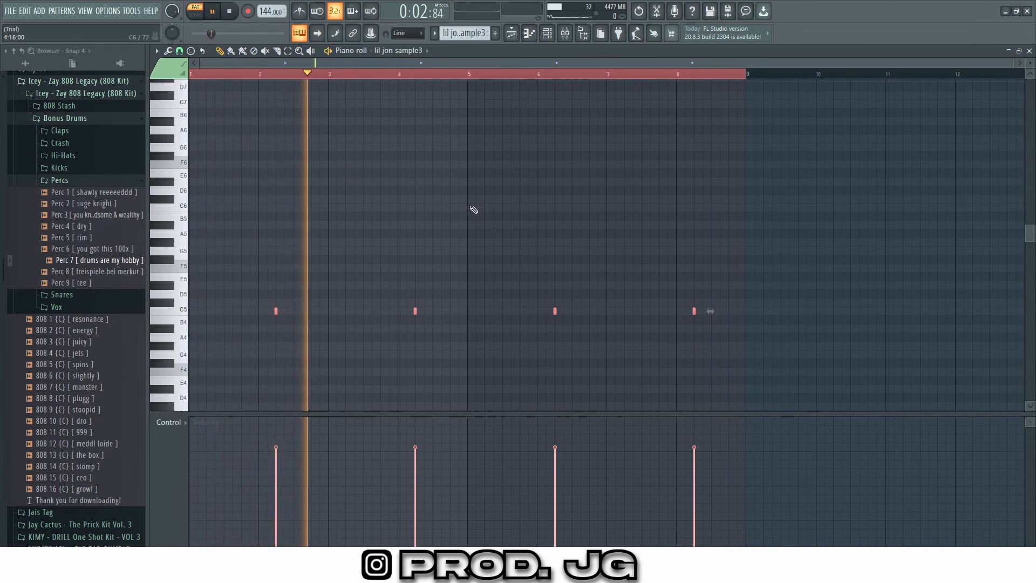
{"action": "left_click", "coordinate": [1029, 50]}
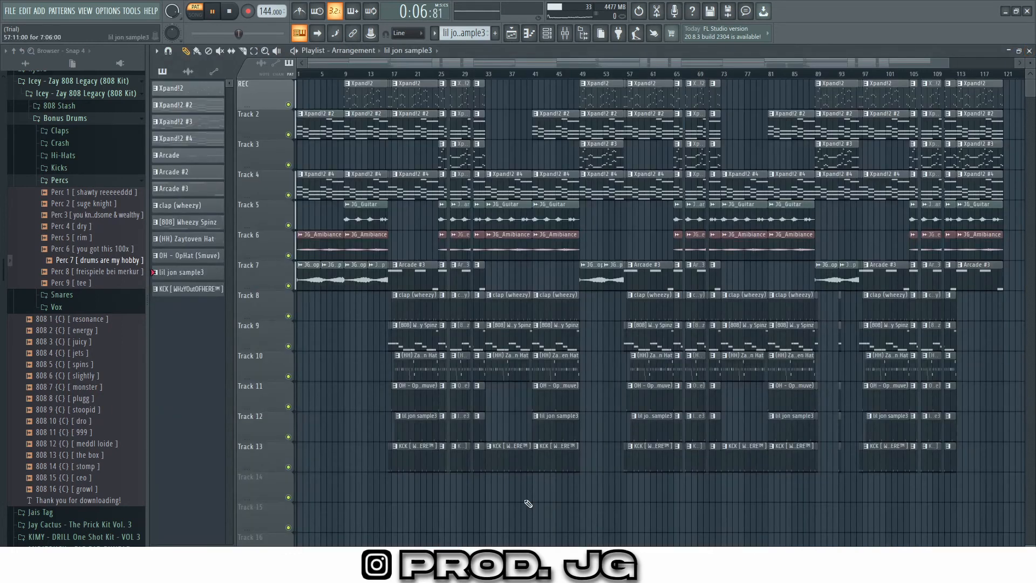
{"action": "key", "text": "space"}
Open the KCK [ WHzYOutOFHERE™ ] kick pattern in the piano roll, play it back, and return to the playlist
{"action": "left_click", "coordinate": [177, 290]}
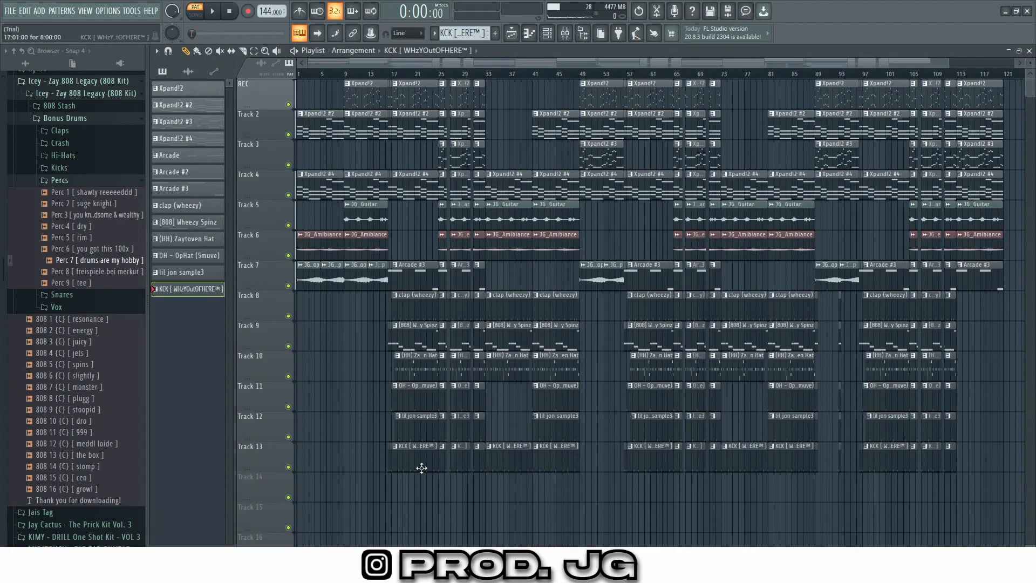
{"action": "double_click", "coordinate": [421, 468]}
{"action": "key", "text": "space"}
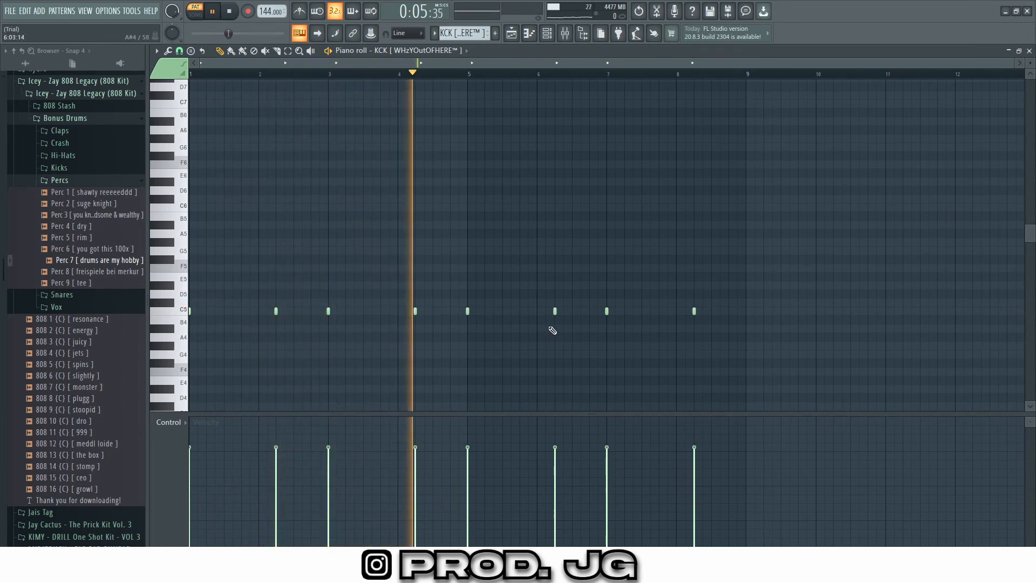
{"action": "left_click", "coordinate": [1029, 51]}
{"action": "key", "text": "space"}
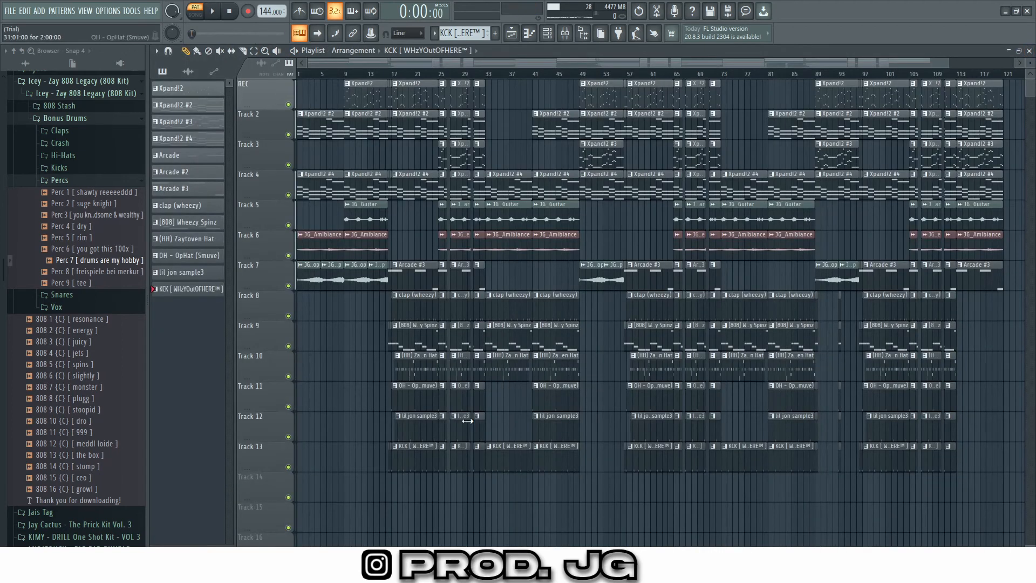
Open the [808] Wheezy Spinz pattern from Track 9, play back its bass notes from the start, and return to the playlist
{"action": "double_click", "coordinate": [423, 337]}
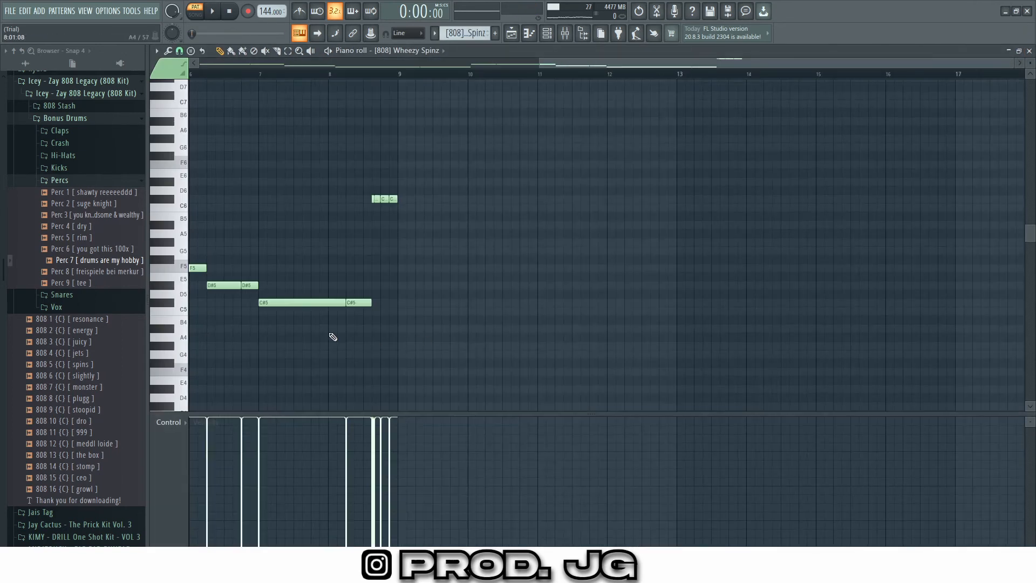
{"action": "scroll", "coordinate": [355, 321], "scroll_direction": "up", "scroll_amount": 2}
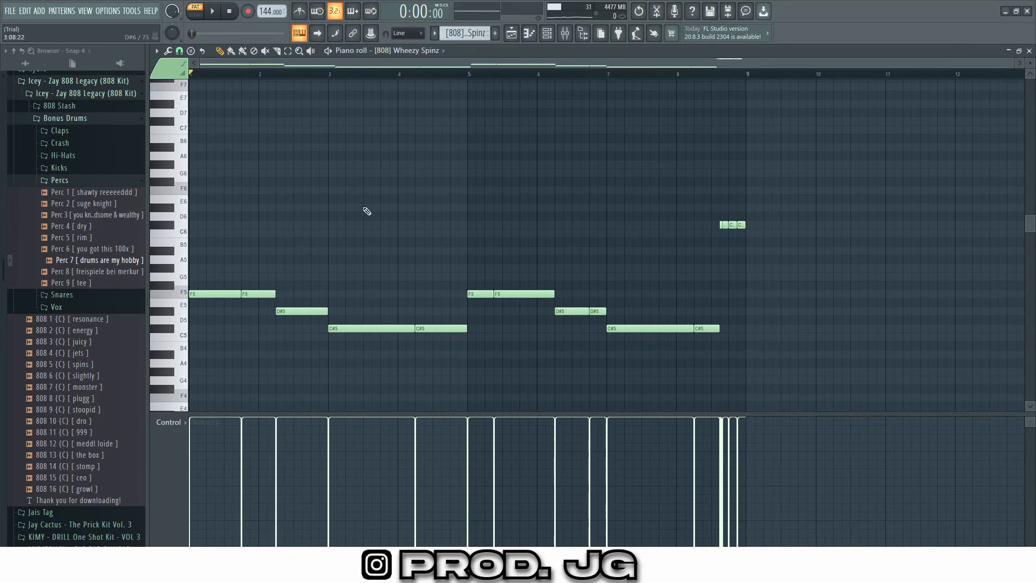
{"action": "key", "text": "space"}
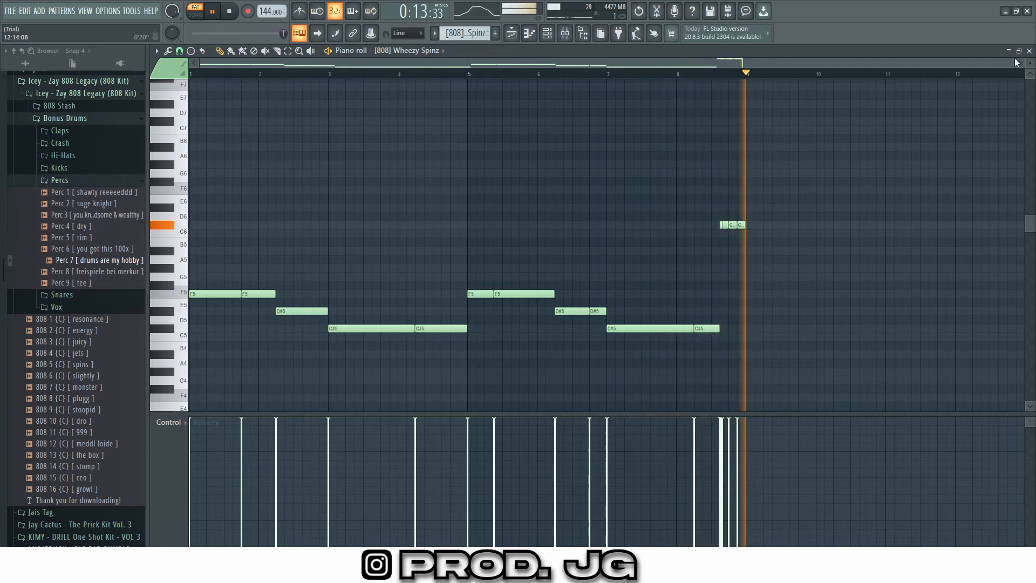
{"action": "left_click", "coordinate": [1029, 51]}
{"action": "key", "text": "space"}
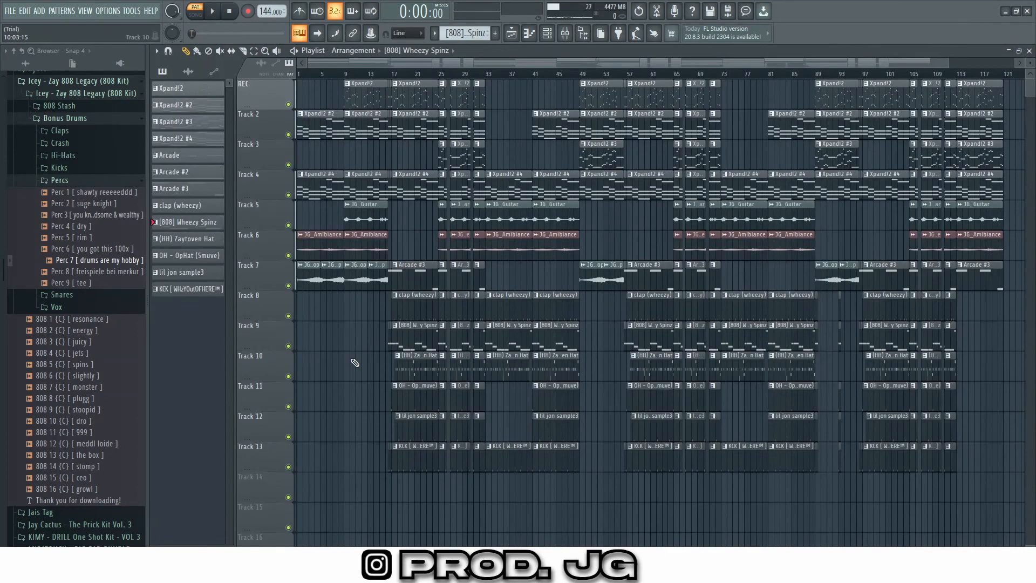
Isolate the drum layers by leaving only Tracks 8 to 13 unmuted in the playlist
{"action": "scroll", "coordinate": [442, 332], "scroll_direction": "up", "scroll_amount": 5}
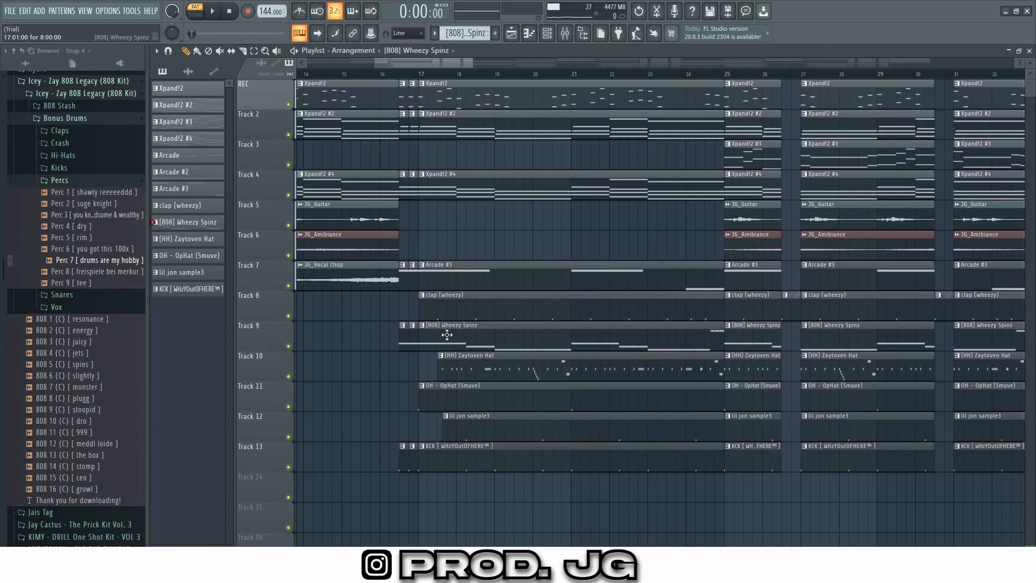
{"action": "scroll", "coordinate": [532, 343], "scroll_direction": "down", "scroll_amount": 6}
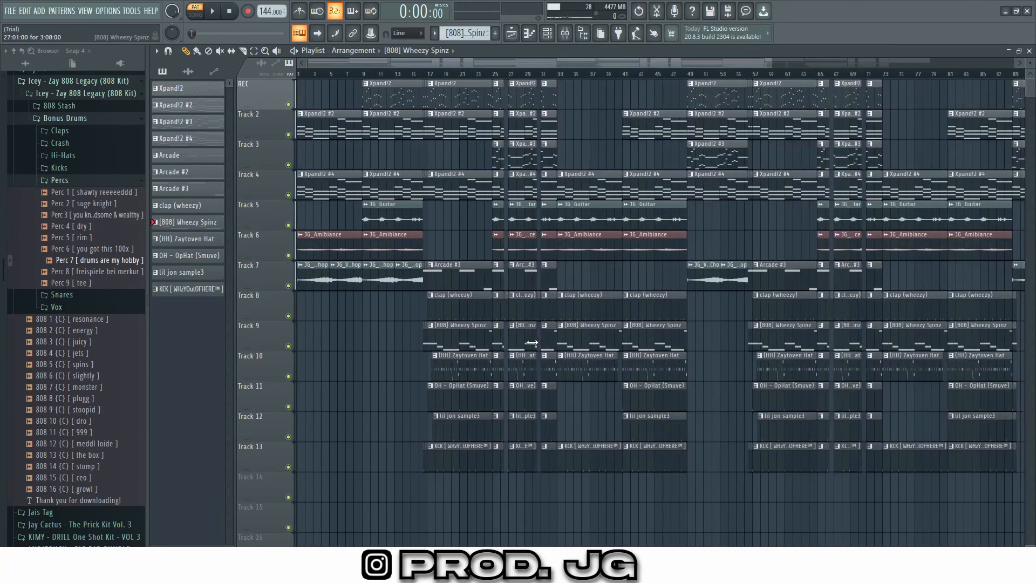
{"action": "right_click", "coordinate": [289, 316]}
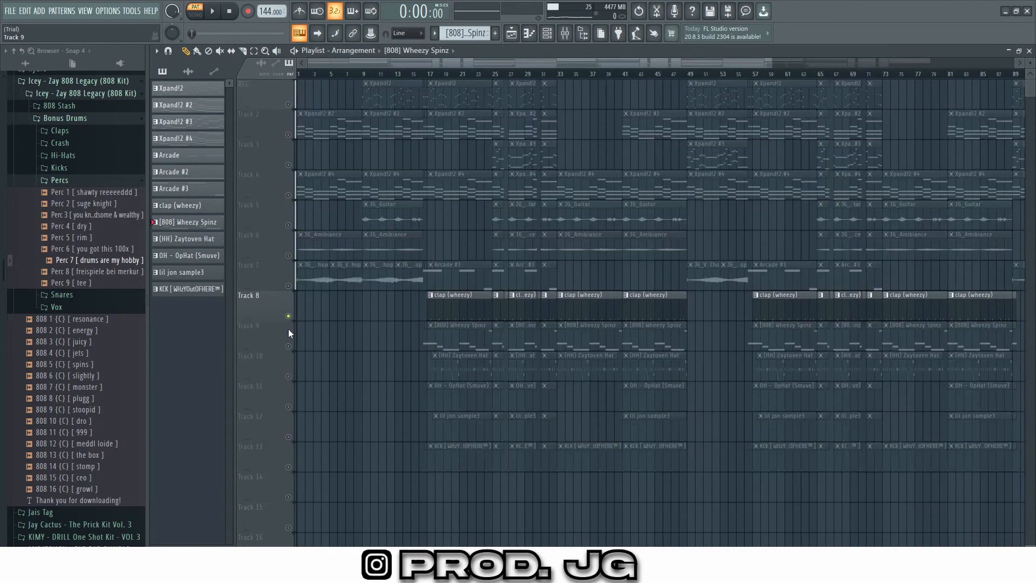
{"action": "right_click", "coordinate": [288, 347]}
{"action": "left_click", "coordinate": [289, 317]}
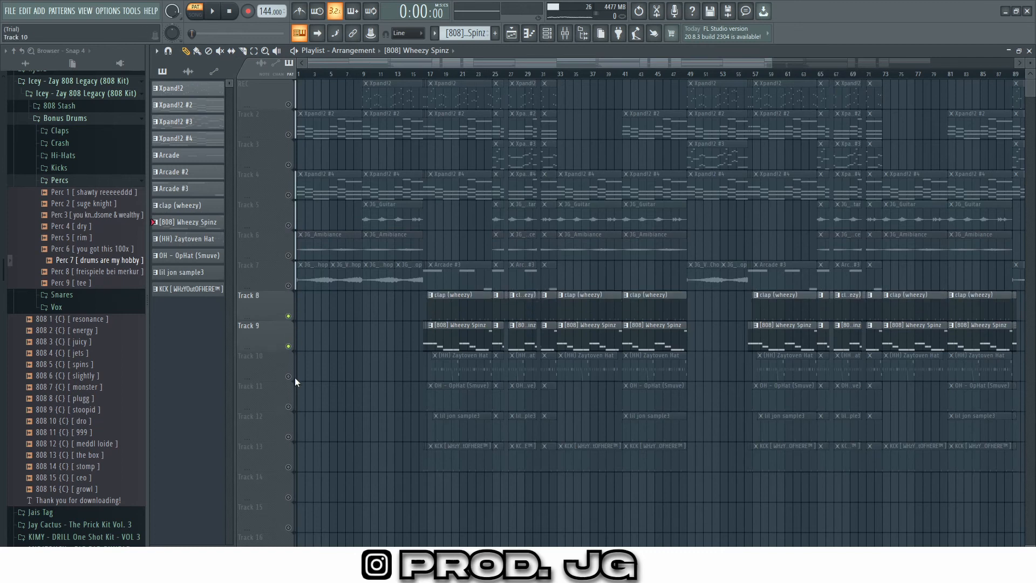
{"action": "left_click", "coordinate": [289, 377]}
{"action": "left_click", "coordinate": [289, 407]}
{"action": "left_click", "coordinate": [288, 437]}
{"action": "left_click", "coordinate": [289, 468]}
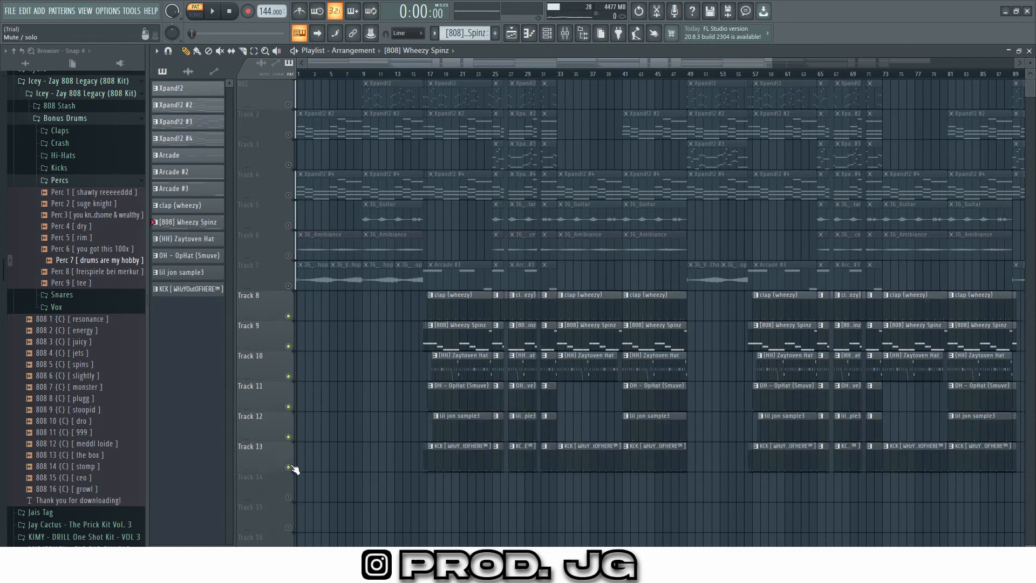
Play back the isolated drum tracks from bar 41 and stop the playback
{"action": "left_click", "coordinate": [626, 78]}
{"action": "key", "text": "space"}
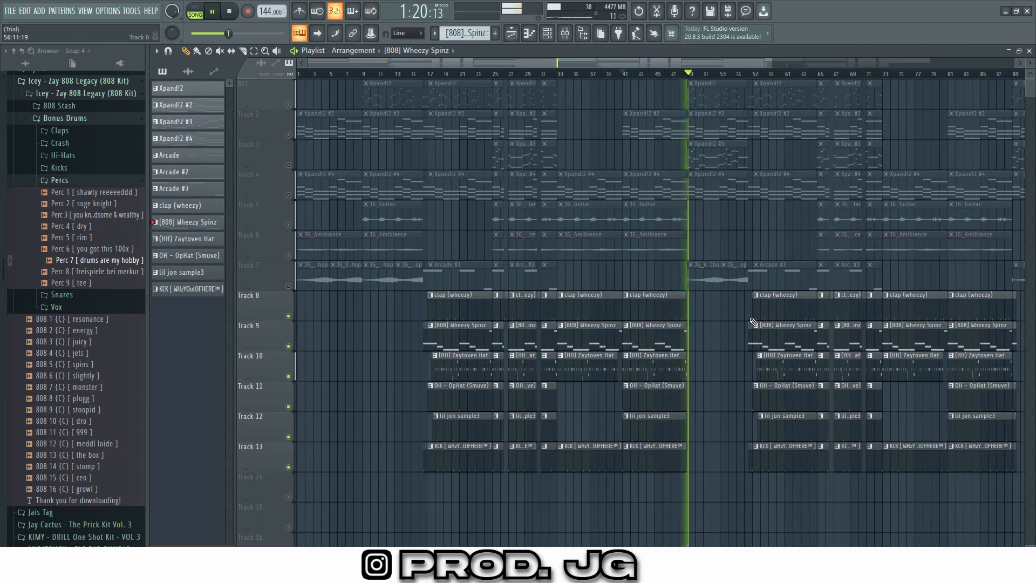
{"action": "key", "text": "space"}
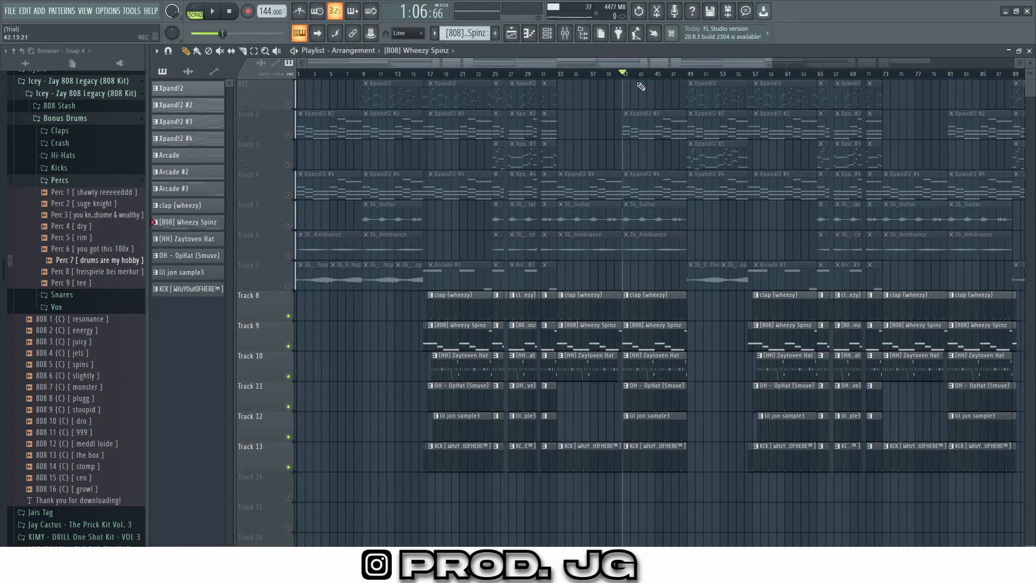
Return the playhead to the start of the song and unmute all playlist tracks
{"action": "left_click_drag", "start_coordinate": [618, 79], "coordinate": [236, 104]}
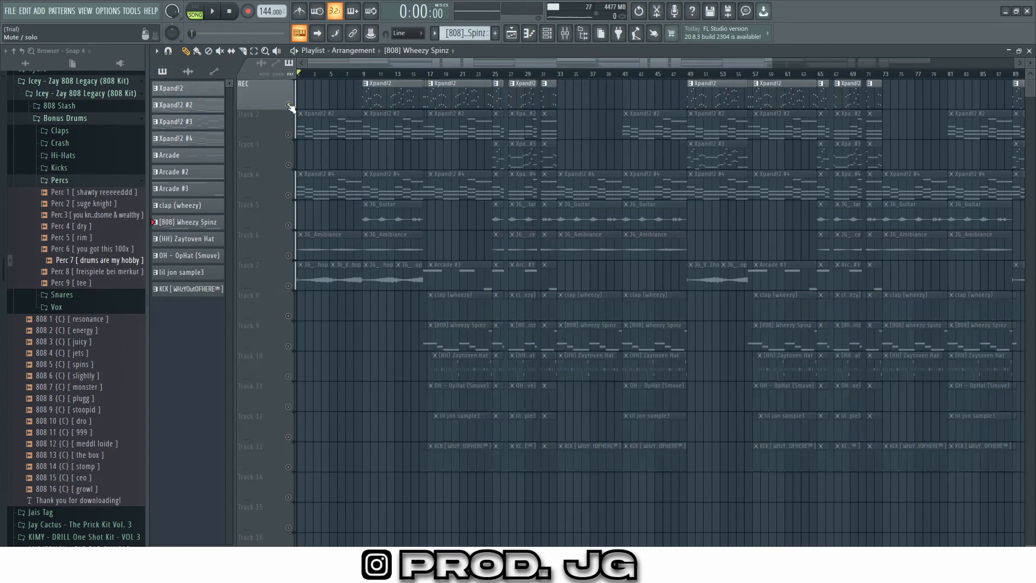
{"action": "left_click", "coordinate": [288, 105]}
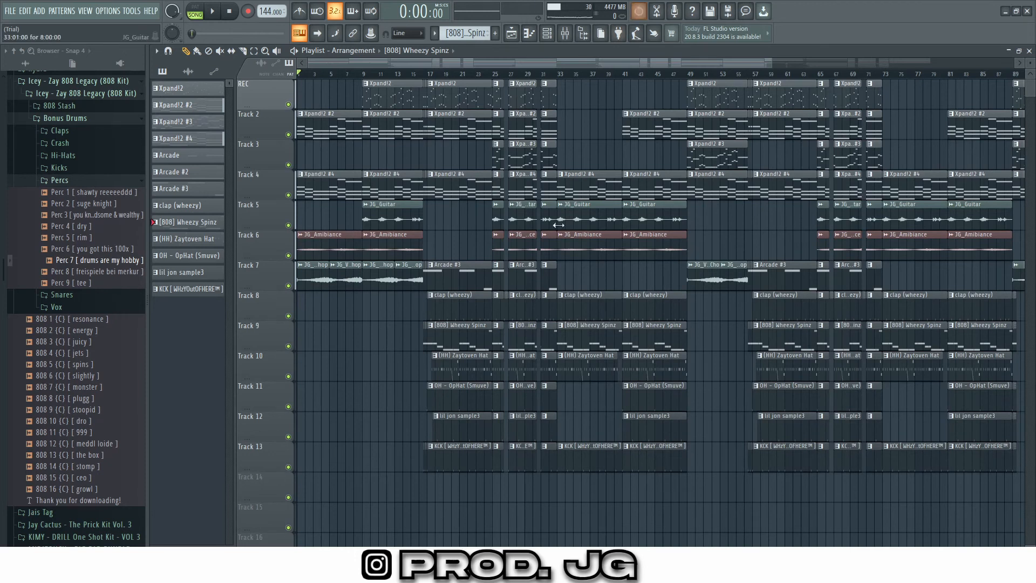
{"action": "scroll", "coordinate": [595, 183], "scroll_direction": "down", "scroll_amount": 2}
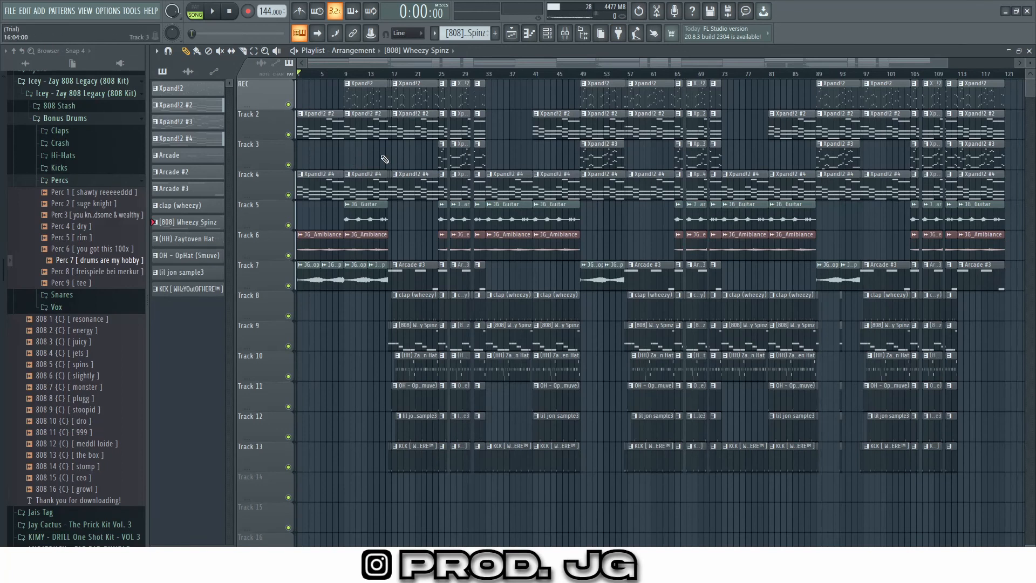
Open the mixer to review the channel levels, and return to the full playlist arrangement
{"action": "left_click", "coordinate": [564, 40]}
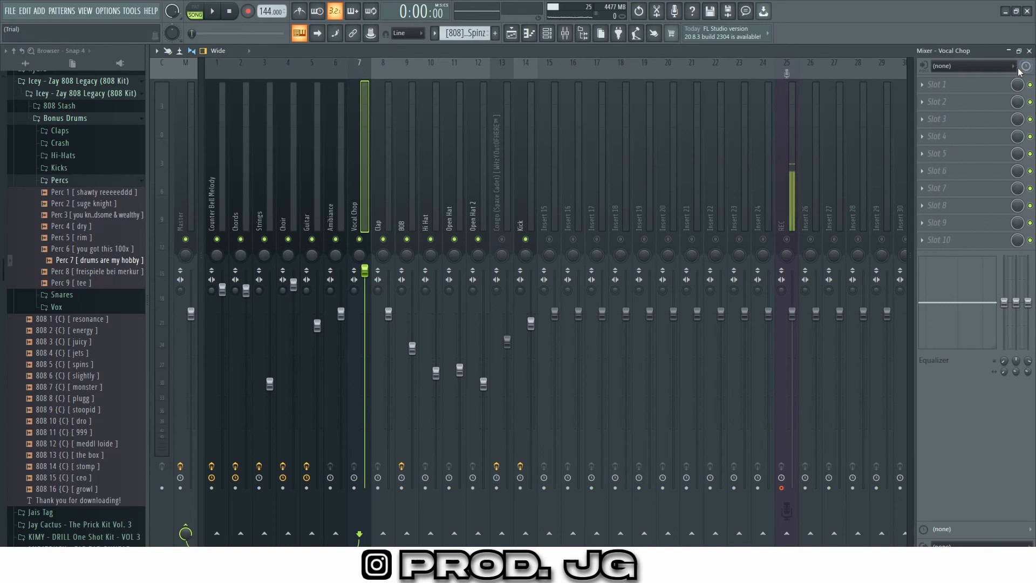
{"action": "left_click", "coordinate": [1029, 51]}
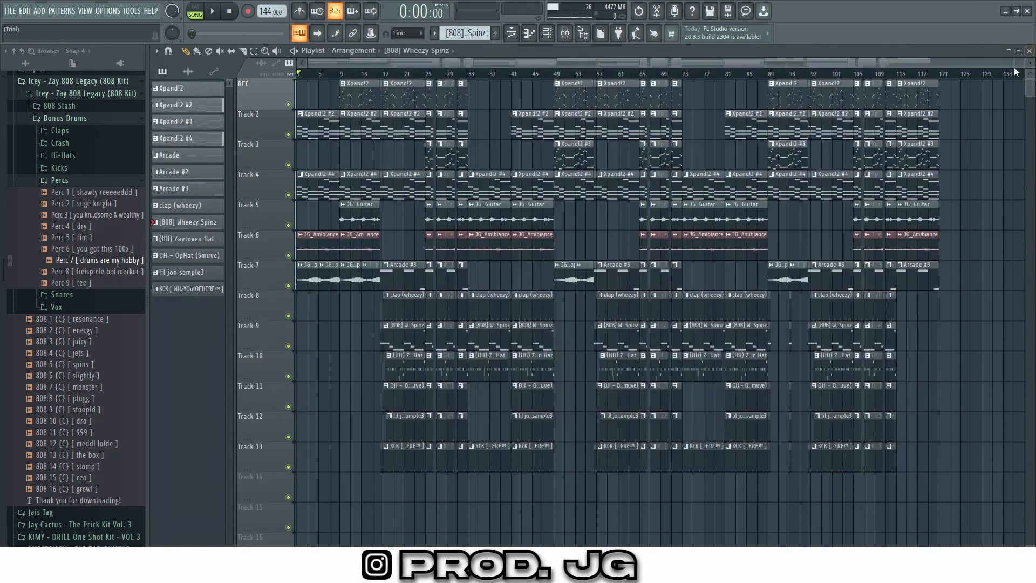
{"action": "scroll", "coordinate": [261, 227], "scroll_direction": "up", "scroll_amount": 2}
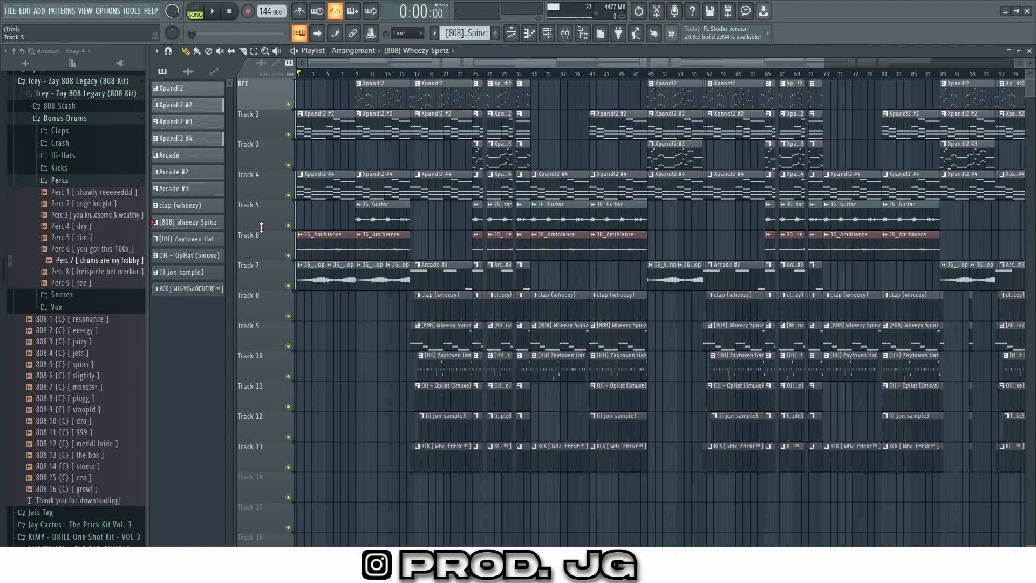